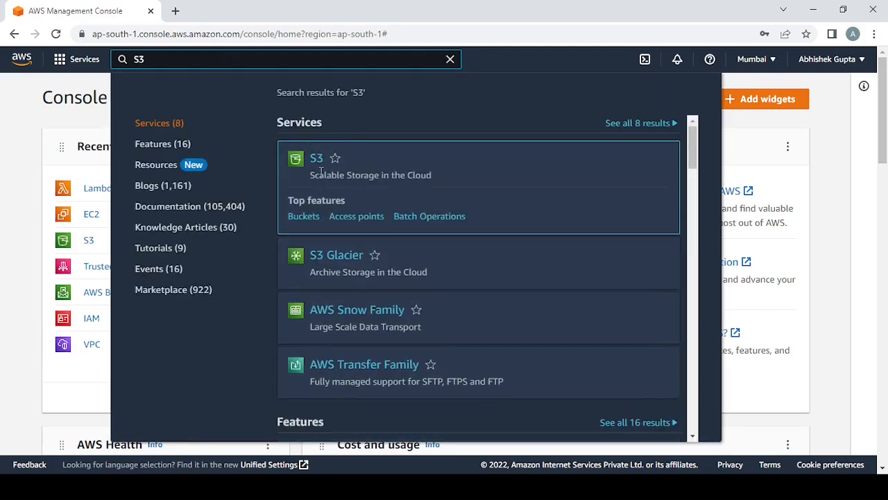
# - Open the S3 service and create a bucket named source-phone-data in Asia Pacific (Mumbai) ap-south-1 with the default settings
pyautogui.click(315, 158)
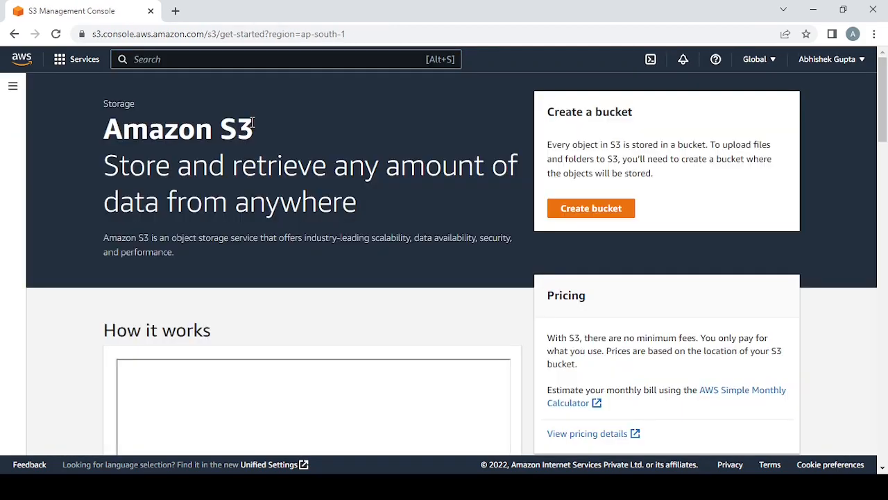
pyautogui.click(596, 209)
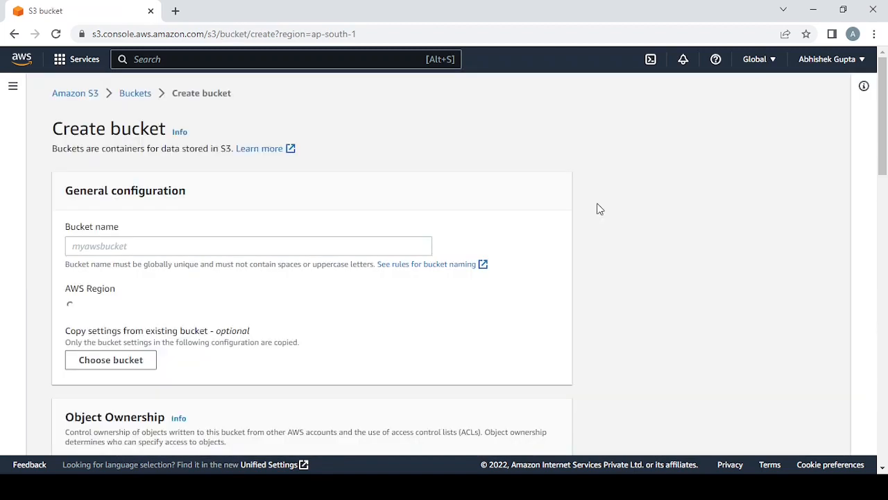
pyautogui.click(139, 242)
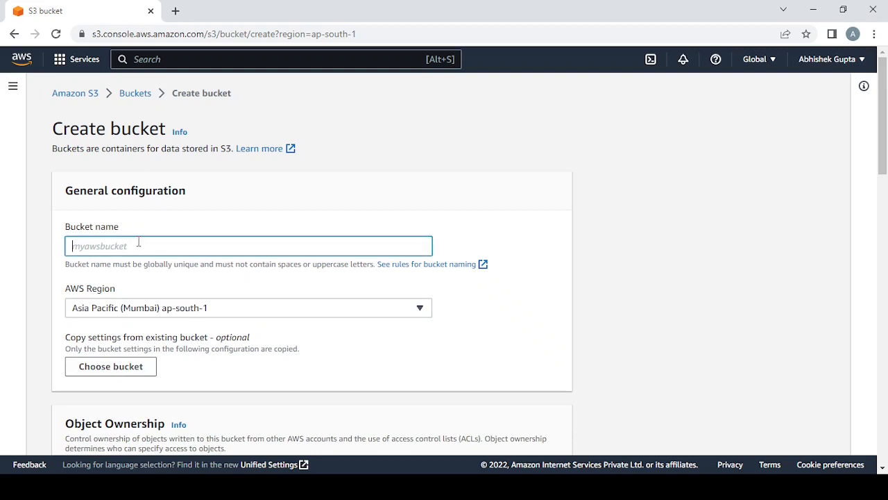
pyautogui.write('source-phone-data')
pyautogui.moveTo(71, 246); pyautogui.dragTo(153, 245)
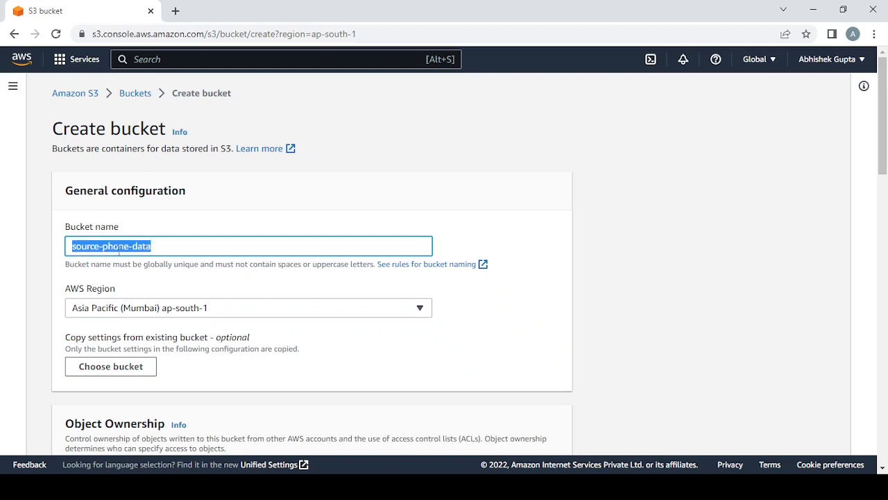
pyautogui.click(119, 248)
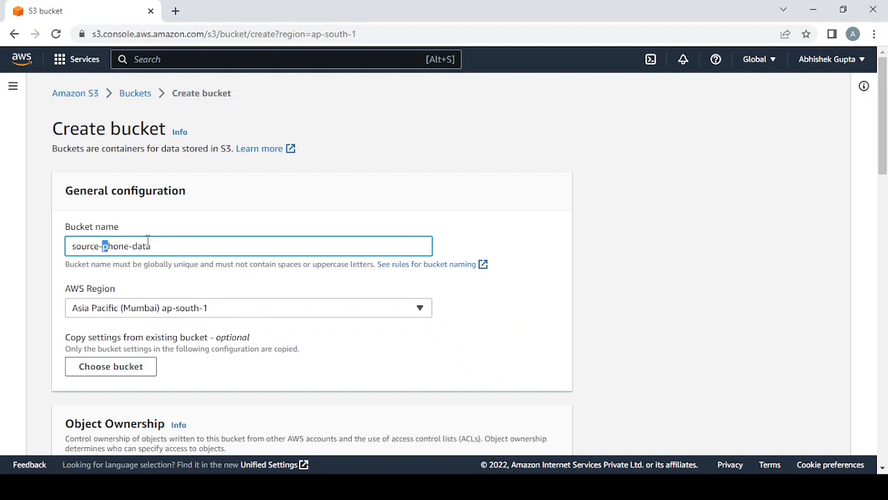
pyautogui.scroll(-4, 204, 307)
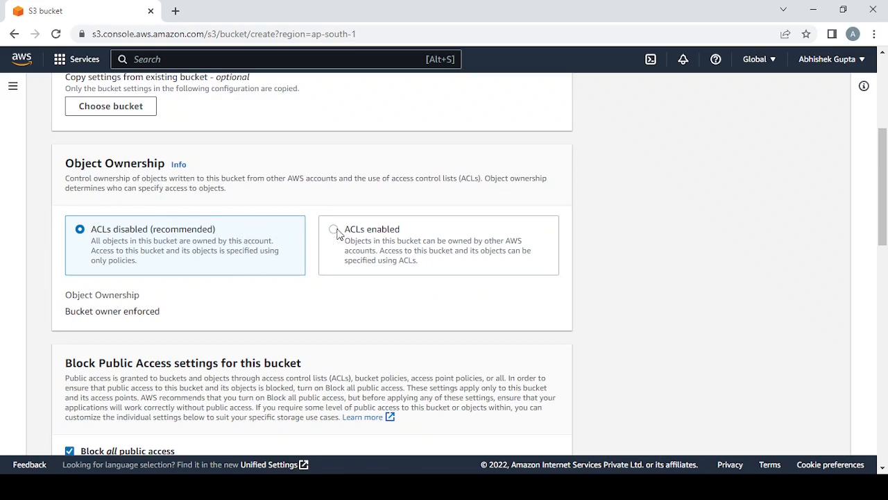
pyautogui.scroll(-2, 336, 236)
pyautogui.scroll(-10, 209, 291)
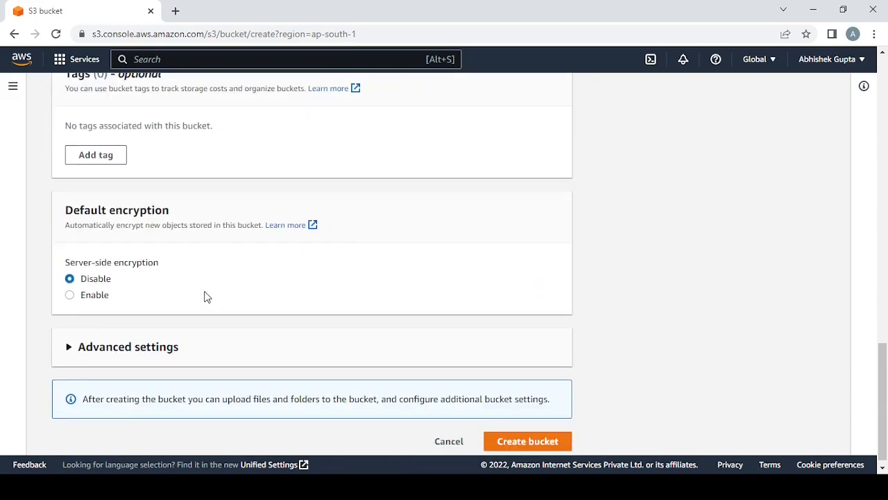
pyautogui.click(540, 430)
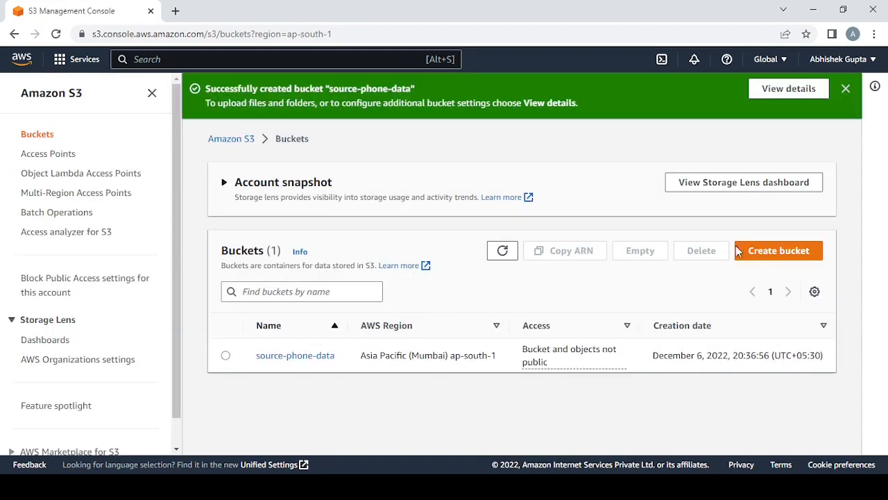
# - Create a second S3 bucket named destination-phone-data in the same region with the default settings
pyautogui.click(776, 251)
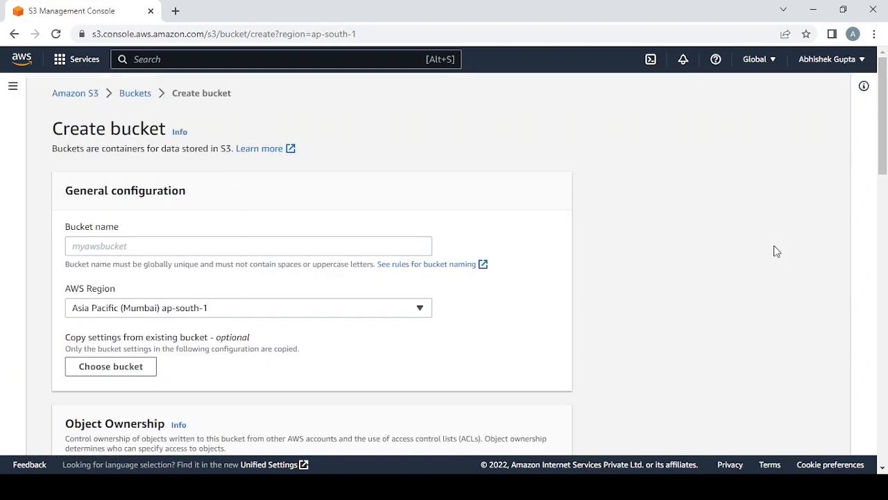
pyautogui.click(184, 245)
pyautogui.write('destination-phone-data')
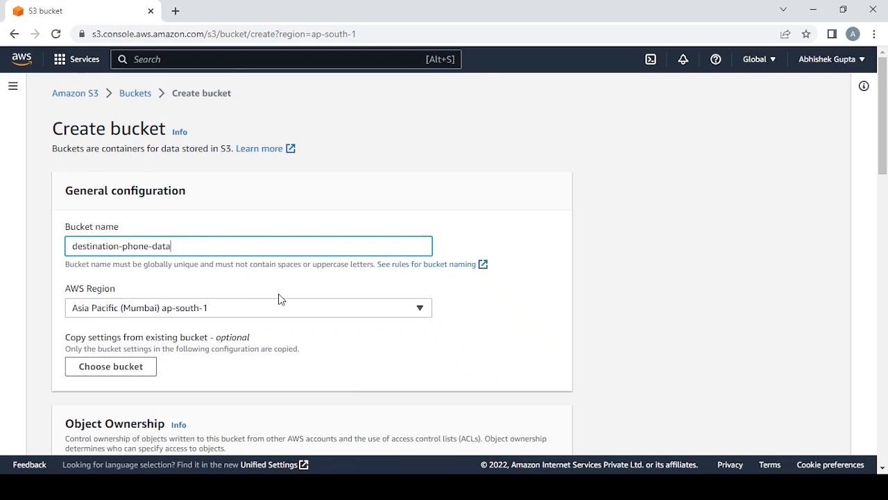
pyautogui.scroll(-15, 279, 298)
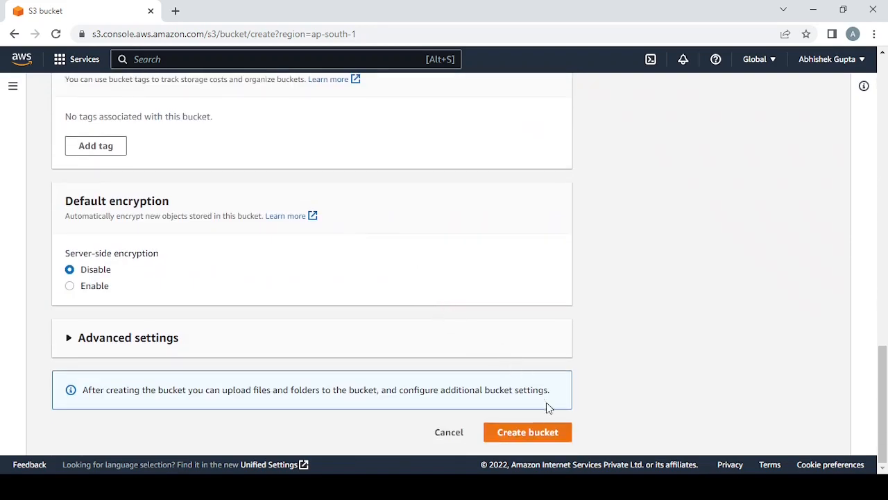
pyautogui.click(550, 430)
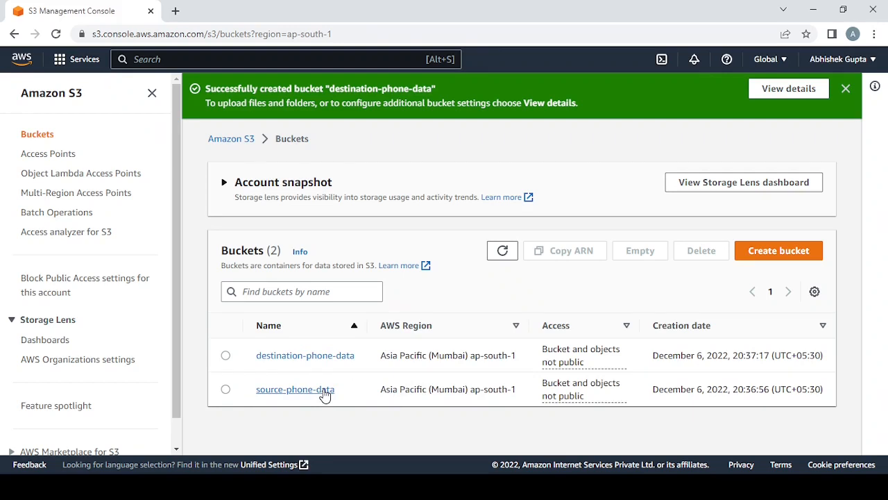
# - Upload the file PhoneData.csv to the source-phone-data bucket and close the upload status page
pyautogui.click(325, 396)
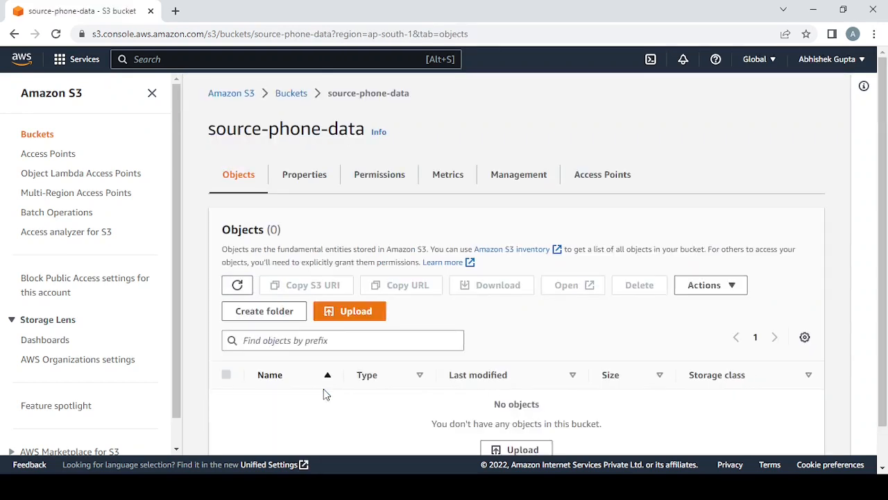
pyautogui.click(356, 318)
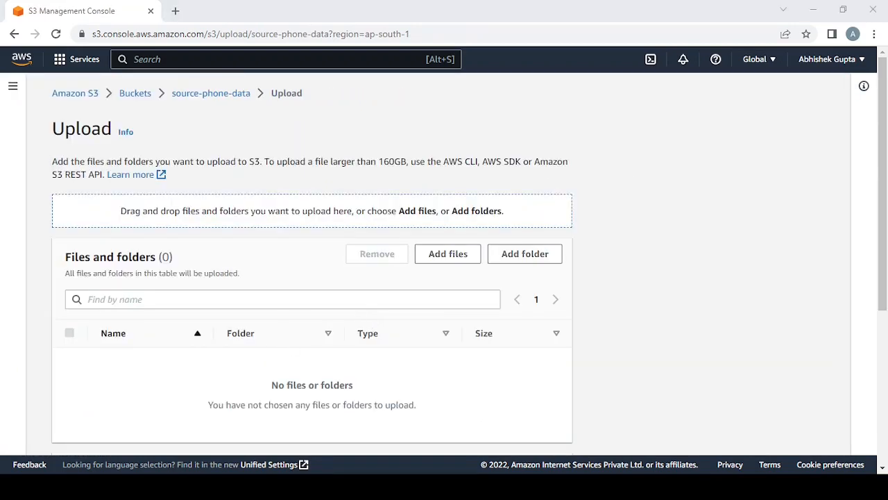
pyautogui.moveTo(543, 485); pyautogui.dragTo(543, 436)
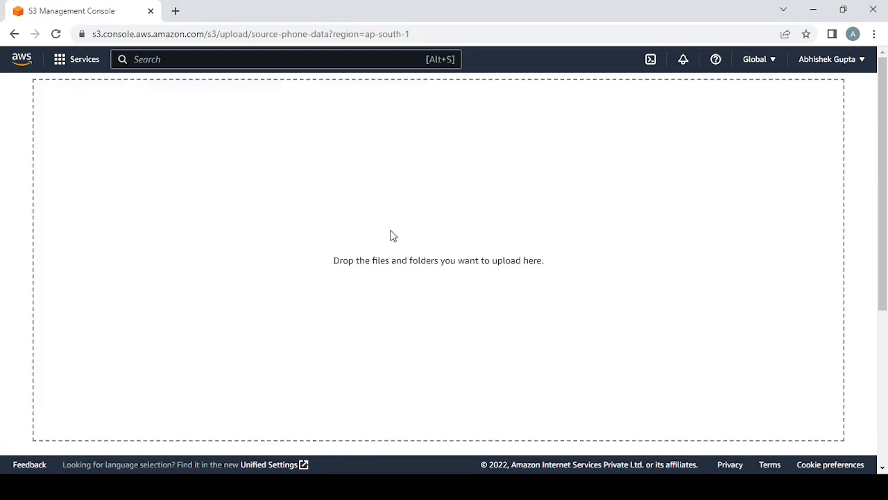
pyautogui.moveTo(391, 236); pyautogui.dragTo(372, 236)
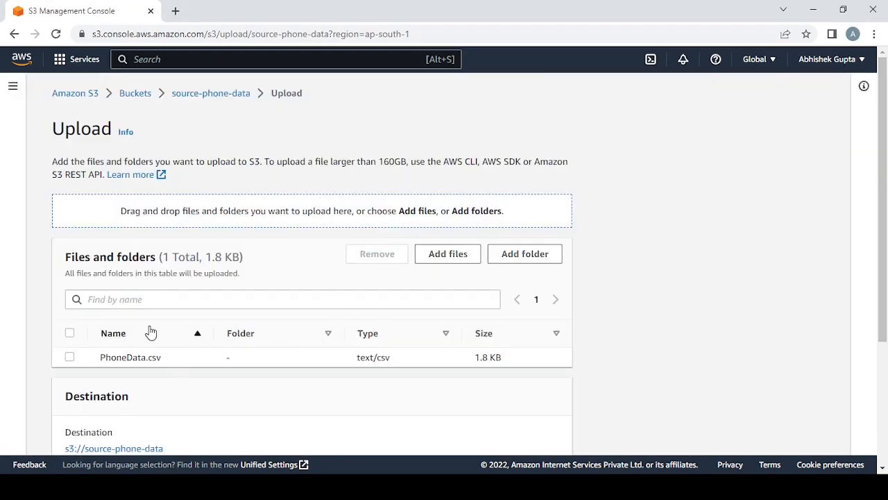
pyautogui.scroll(-3, 179, 356)
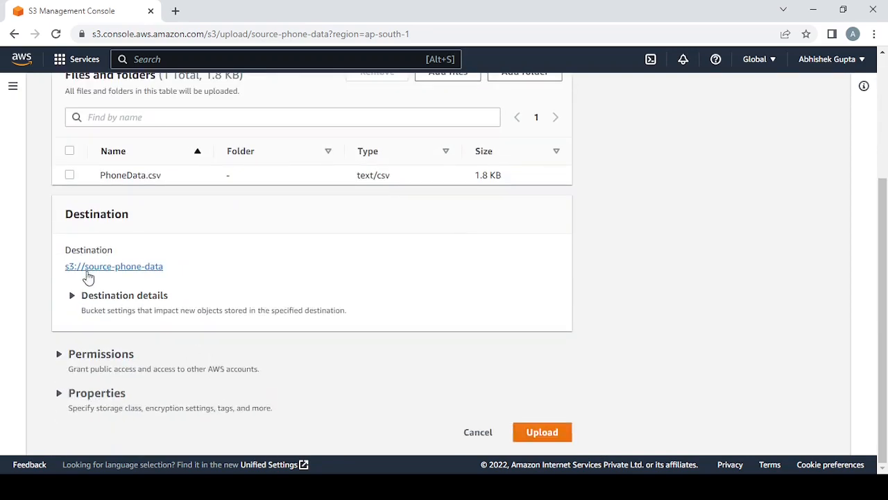
pyautogui.click(543, 432)
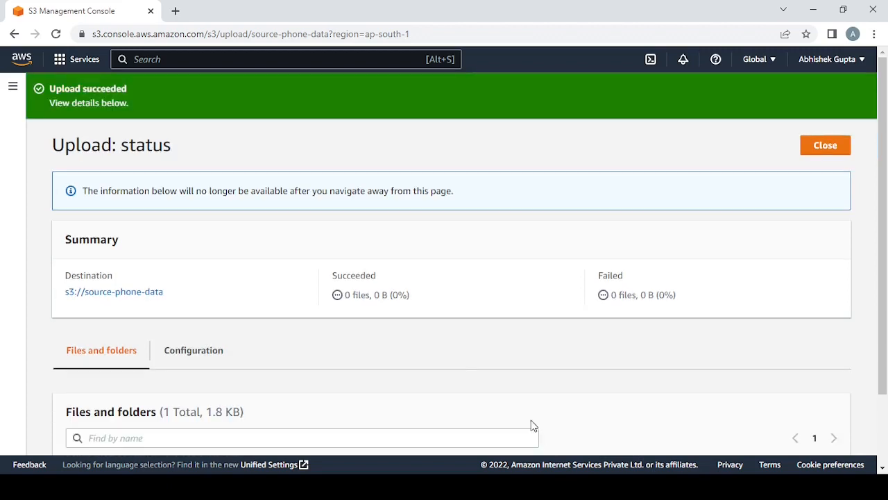
pyautogui.click(823, 157)
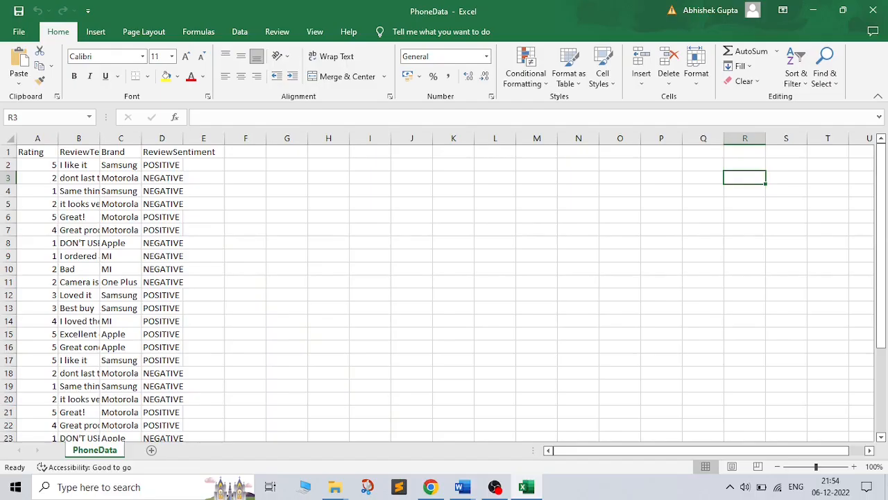
# - Switch to the PhoneData workbook in Excel and examine its column headers and the review rows below them
pyautogui.moveTo(38, 165); pyautogui.dragTo(162, 334)
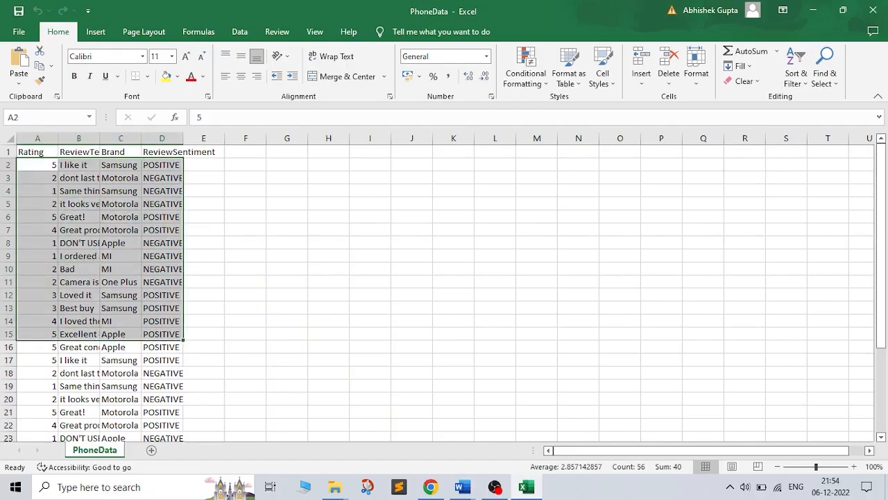
pyautogui.doubleClick(43, 152)
pyautogui.press('Tab')
pyautogui.press('Tab')
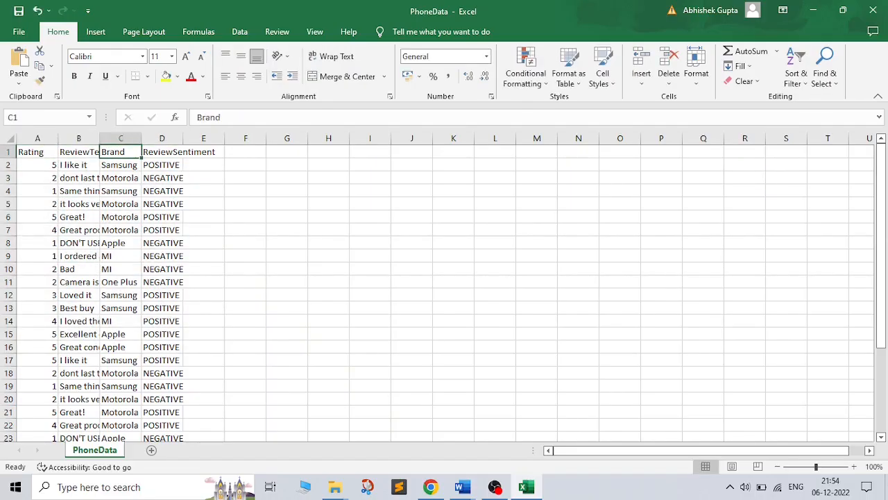
pyautogui.press('Tab')
pyautogui.moveTo(38, 165); pyautogui.dragTo(163, 372)
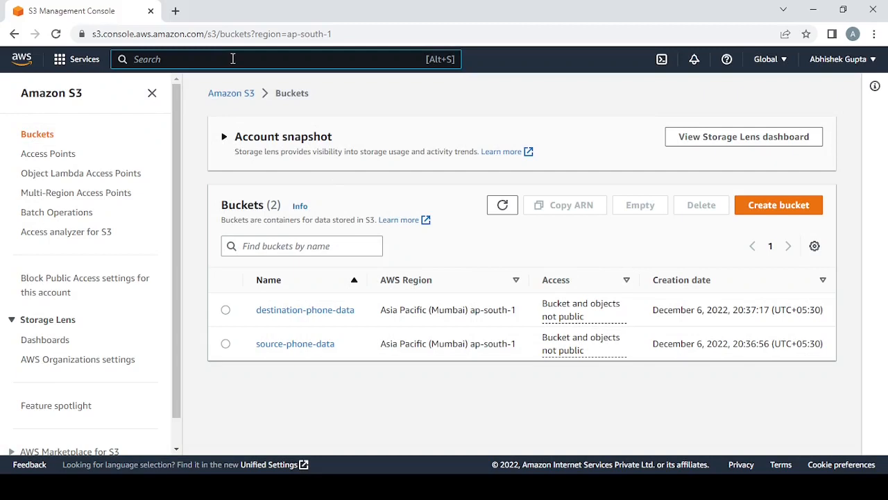
# - Return to the AWS console in the browser, search for athena and open the Athena service
pyautogui.write('athen')
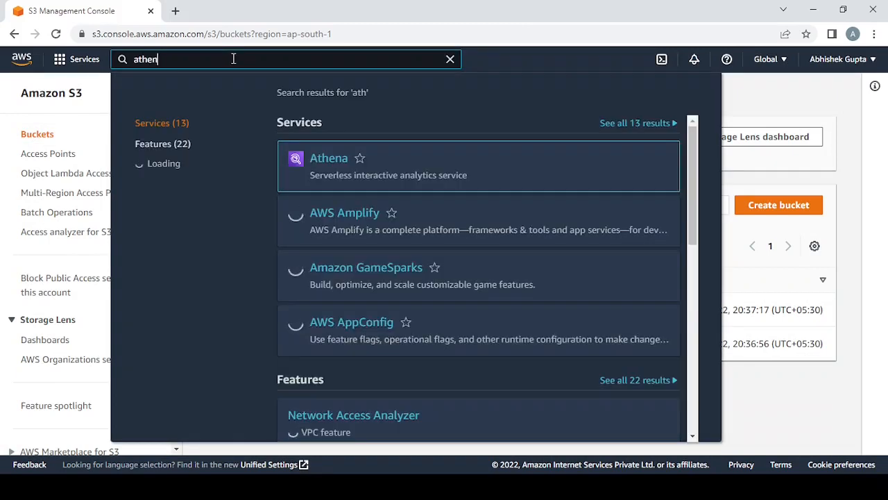
pyautogui.write('a')
pyautogui.click(333, 158)
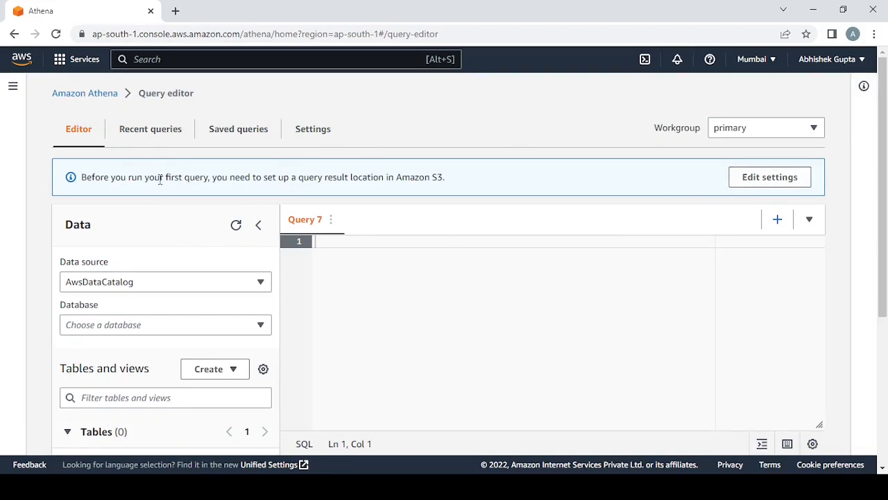
# - Set Athena's query result location to the bucket s3://destination-phone-data and save the settings
pyautogui.click(310, 127)
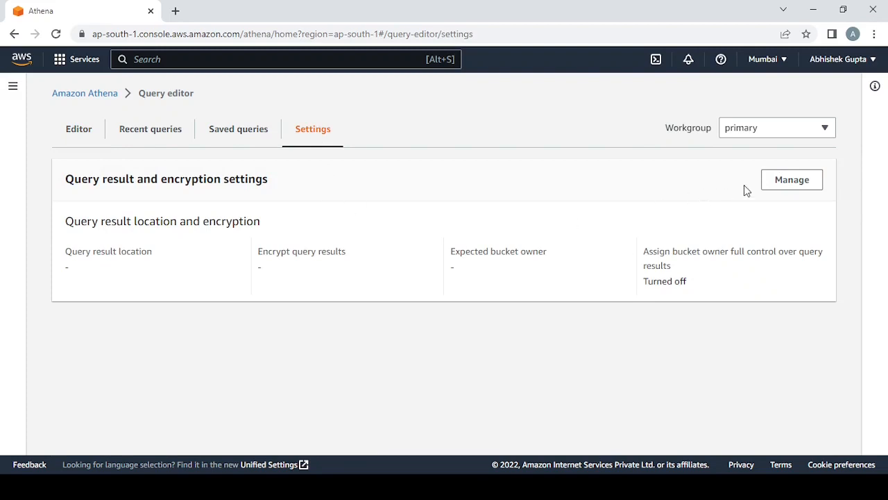
pyautogui.click(792, 182)
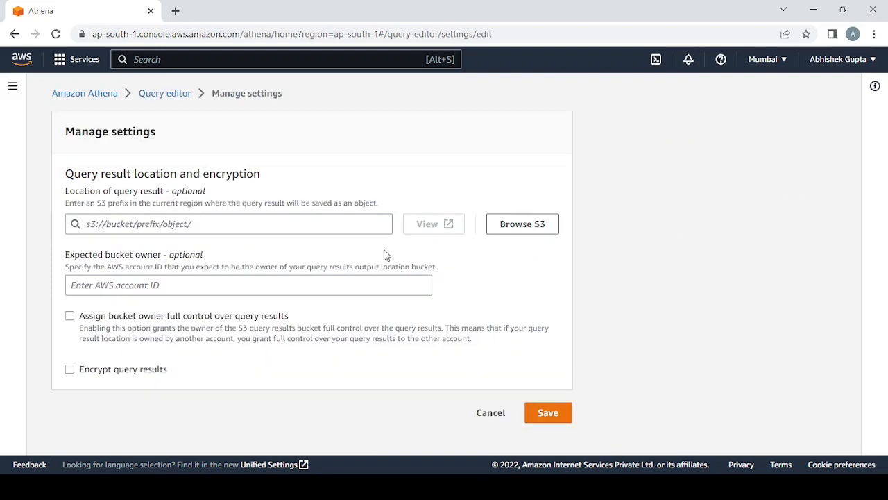
pyautogui.click(520, 229)
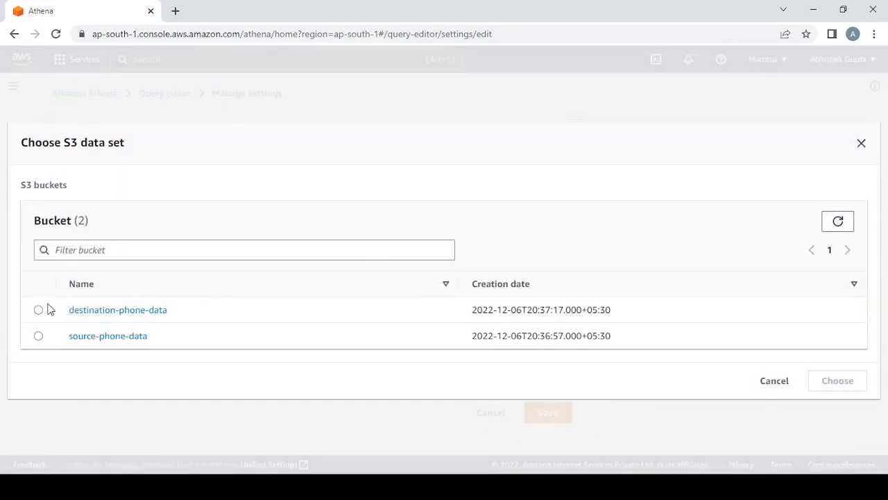
pyautogui.click(38, 311)
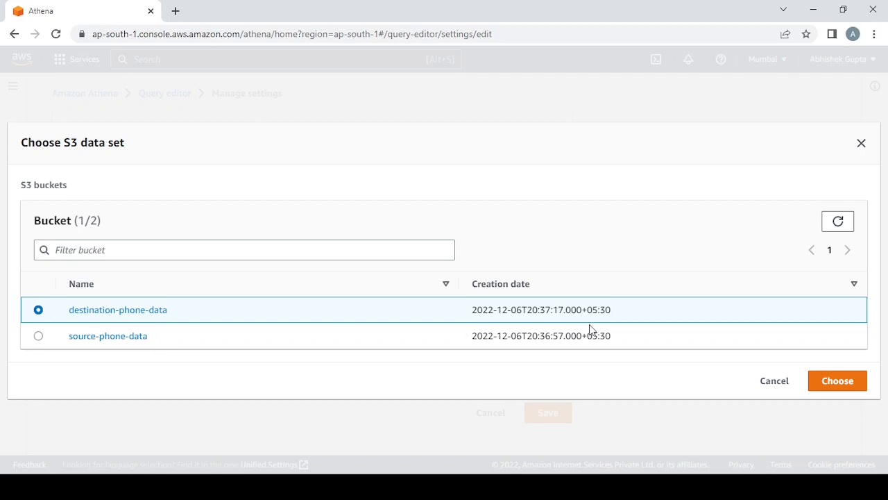
pyautogui.click(842, 384)
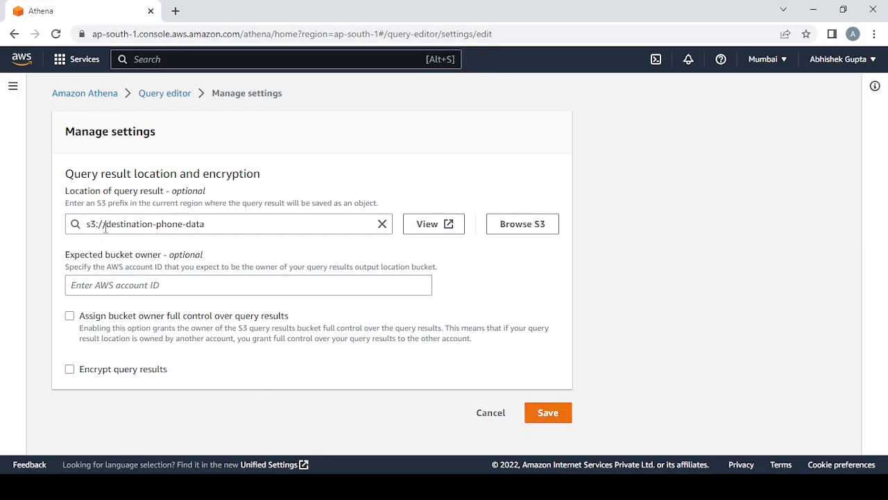
pyautogui.moveTo(104, 225); pyautogui.dragTo(179, 226)
pyautogui.click(548, 412)
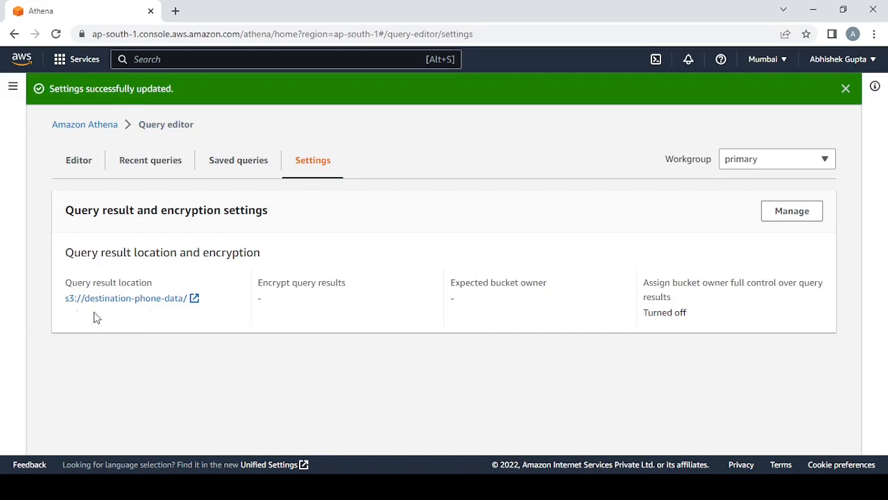
# - Start a new table from S3 bucket data in the query editor and name it phonedatatabl
pyautogui.click(83, 171)
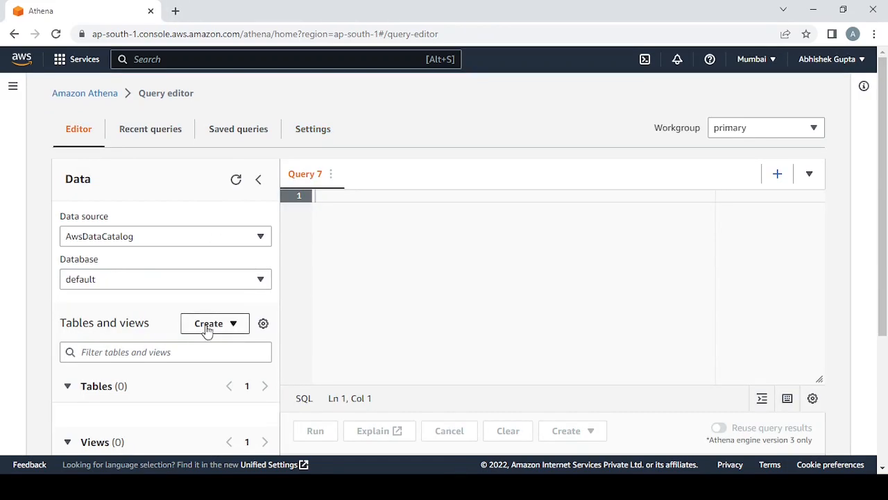
pyautogui.click(230, 336)
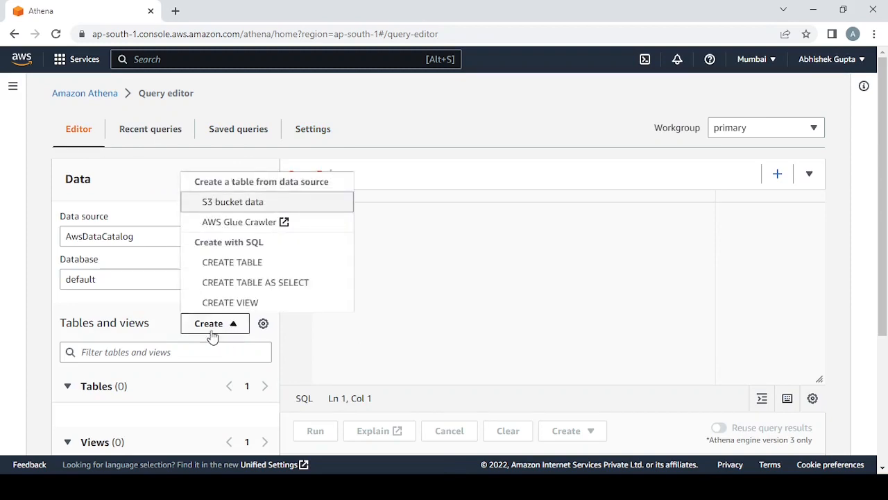
pyautogui.click(247, 208)
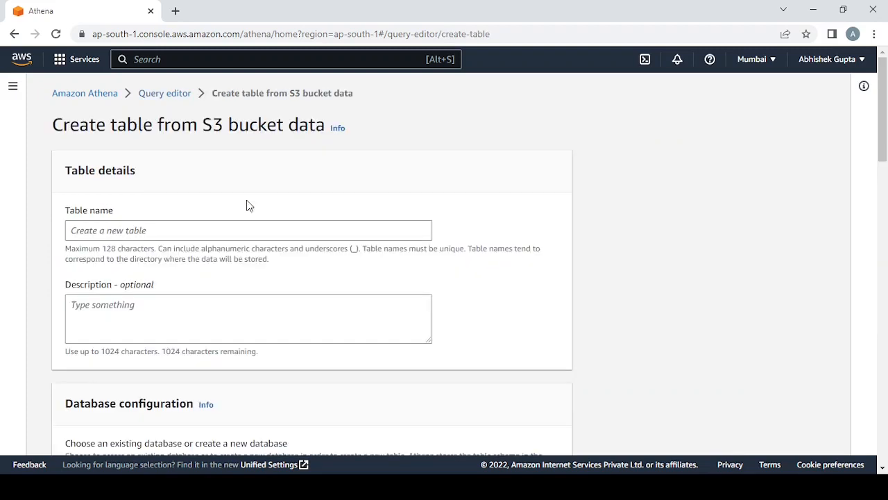
pyautogui.click(176, 235)
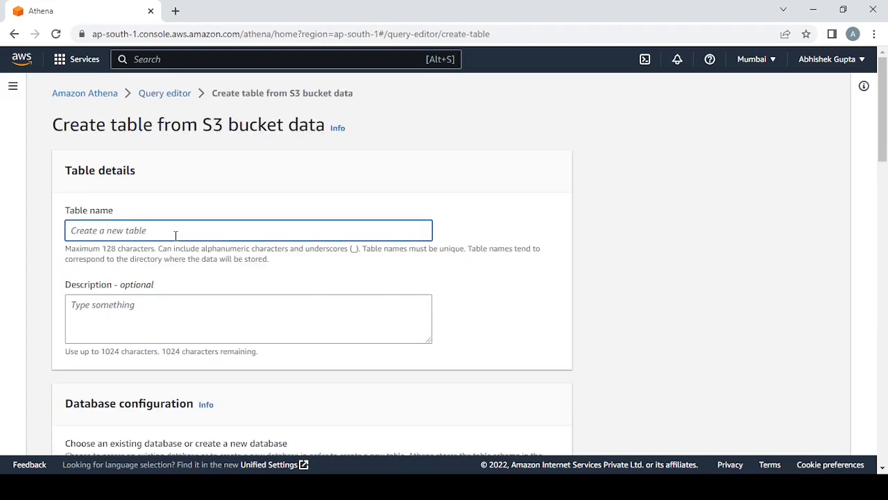
pyautogui.write('phonedatatable')
# - Choose to create a new database for the table and name it phonedatadb
pyautogui.scroll(-5, 175, 235)
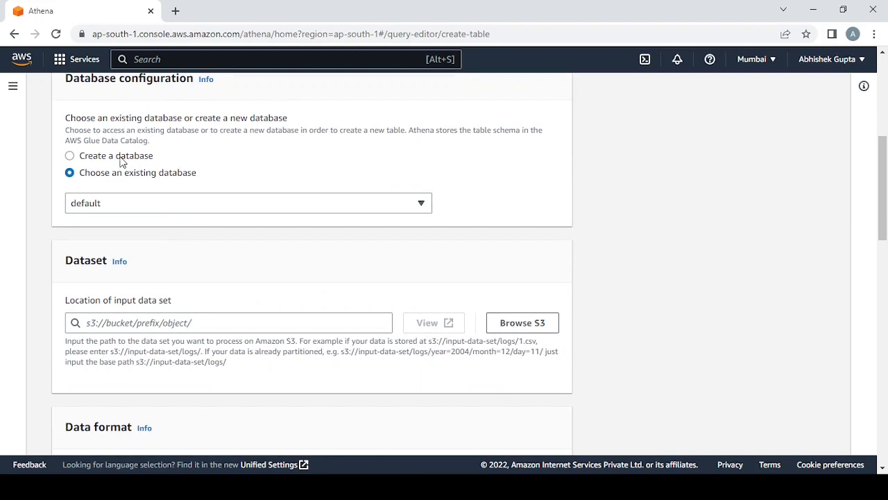
pyautogui.click(122, 157)
pyautogui.click(107, 231)
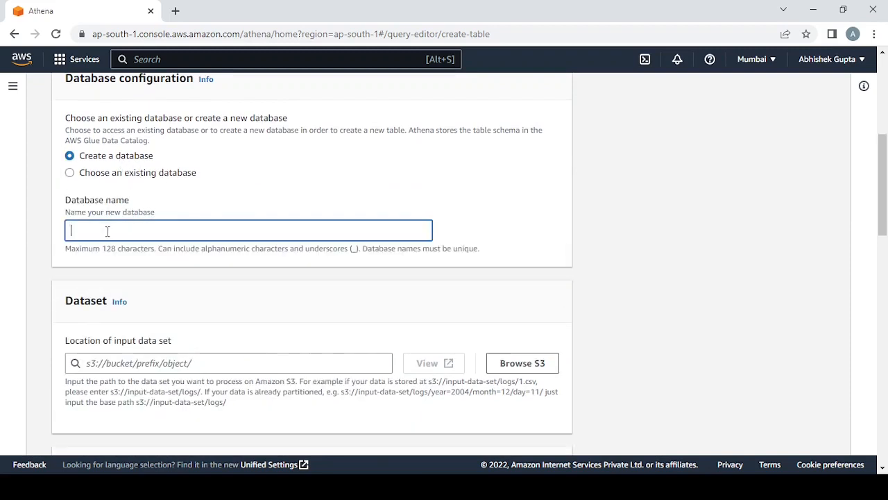
pyautogui.write('phoned')
pyautogui.write('ataba')
pyautogui.write('db')
pyautogui.click(113, 267)
# - Browse the S3 buckets and set the input data set location to source-phone-data
pyautogui.scroll(-2, 143, 289)
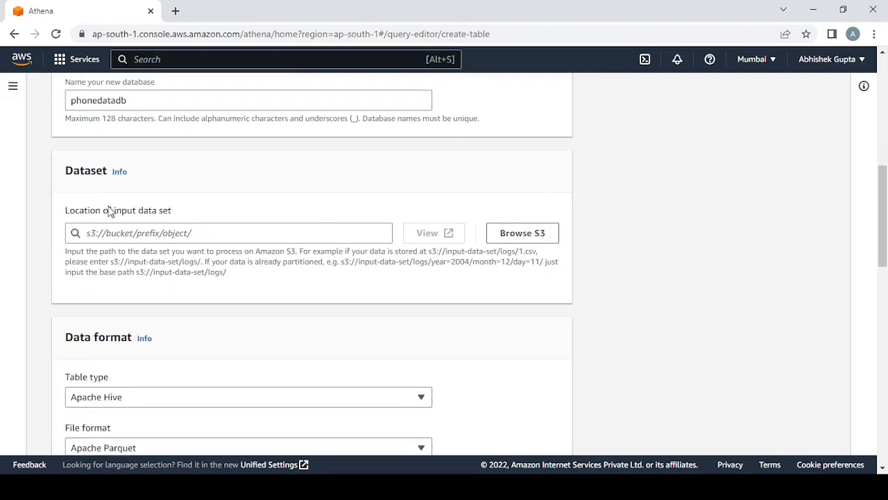
pyautogui.click(524, 234)
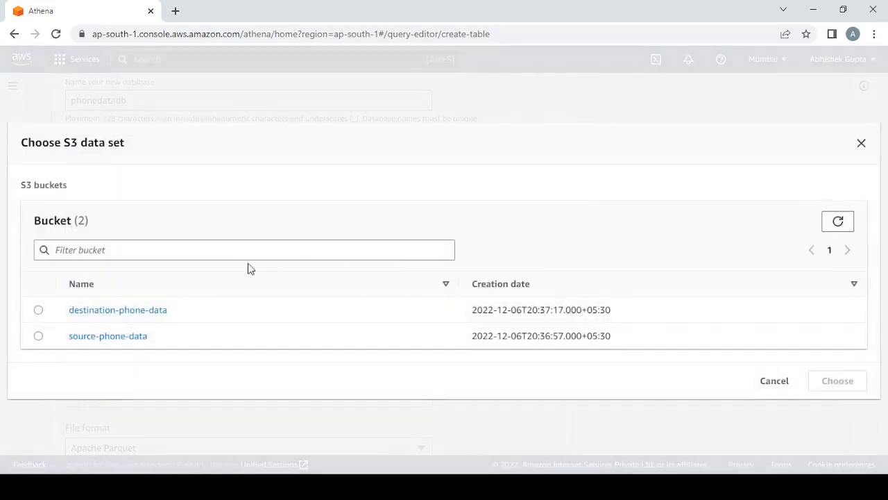
pyautogui.click(38, 336)
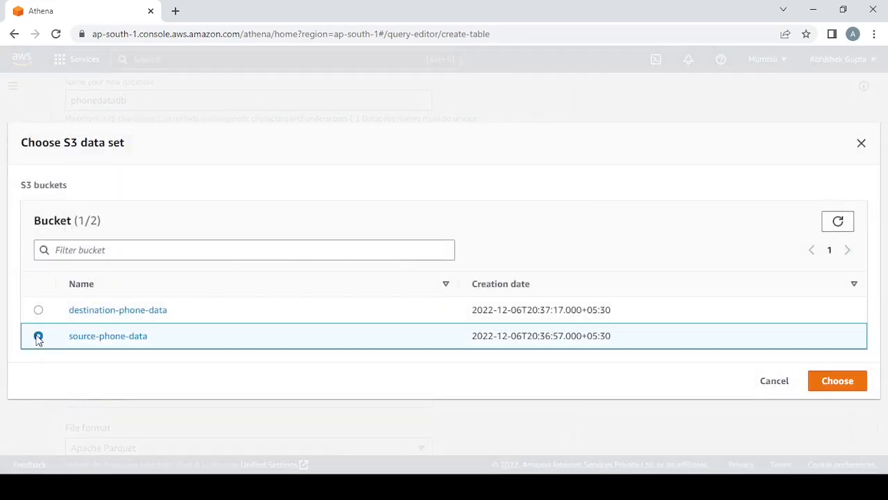
pyautogui.click(838, 381)
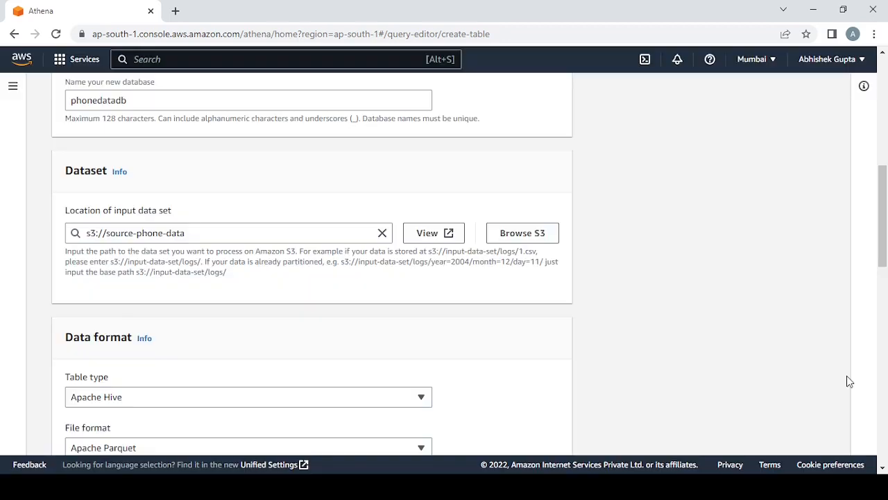
# - Set the table's file format to CSV, keeping Apache Hive as the table type
pyautogui.scroll(-4, 254, 154)
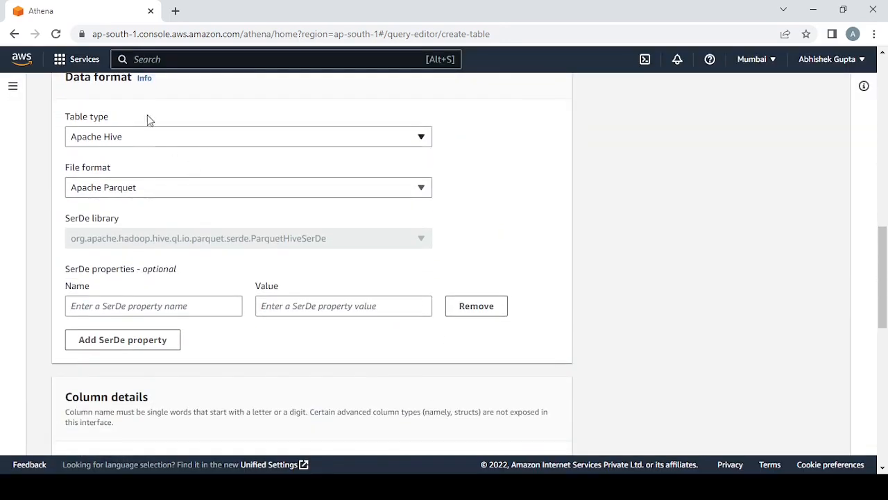
pyautogui.click(99, 189)
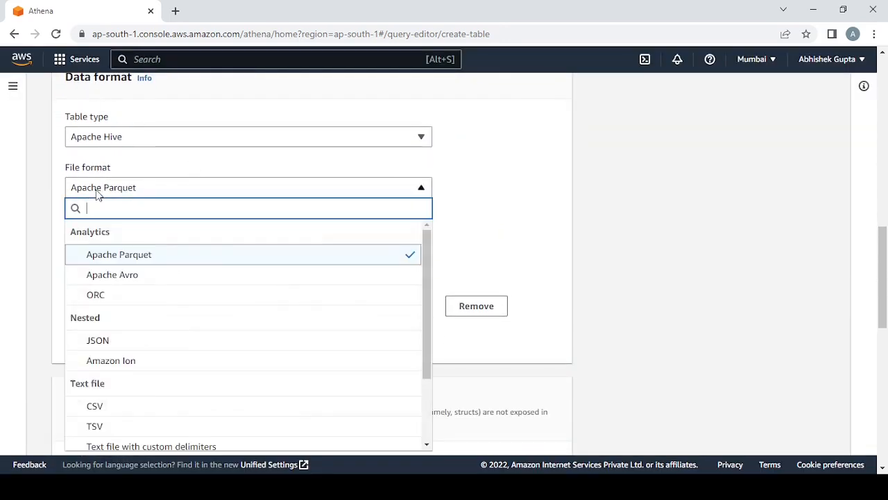
pyautogui.click(97, 408)
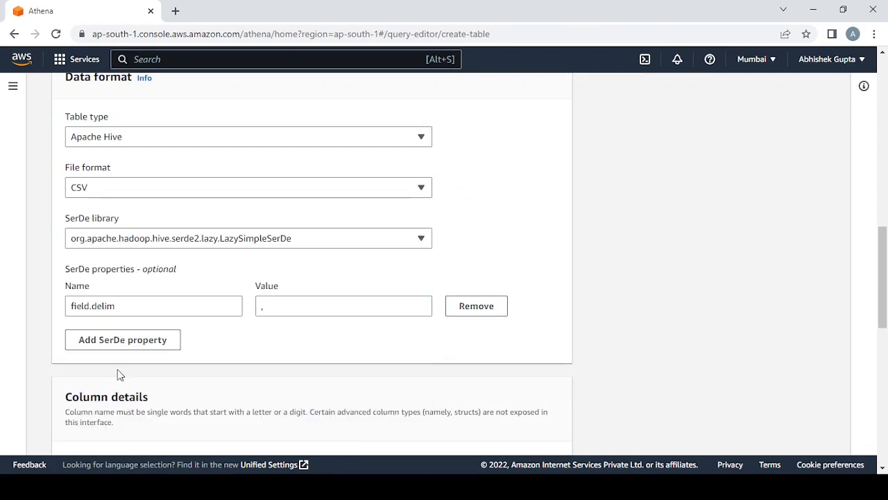
# - Define the first table column as Rating with the type int
pyautogui.scroll(-2, 170, 278)
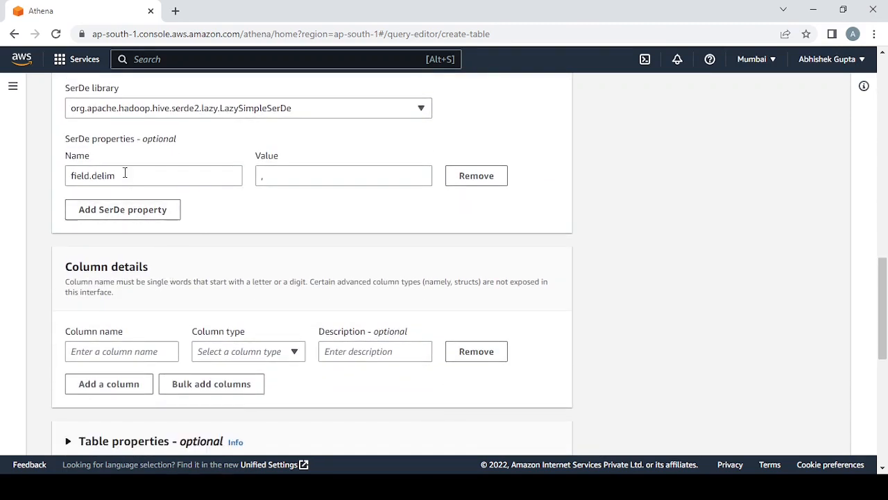
pyautogui.scroll(-2, 133, 243)
pyautogui.moveTo(74, 142); pyautogui.dragTo(166, 145)
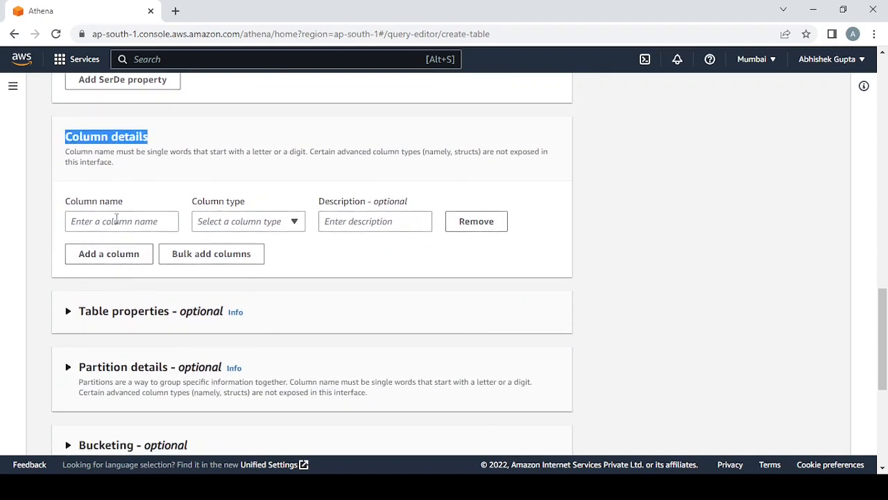
pyautogui.click(98, 218)
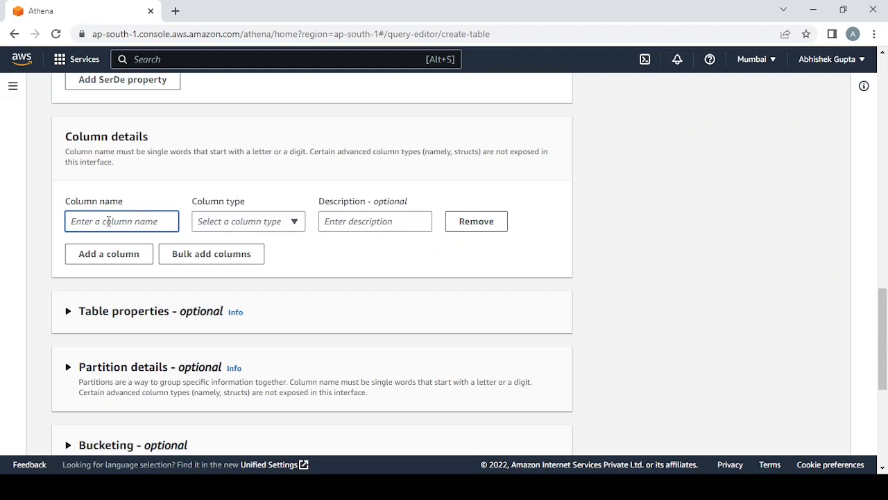
pyautogui.write('Rating')
pyautogui.click(238, 222)
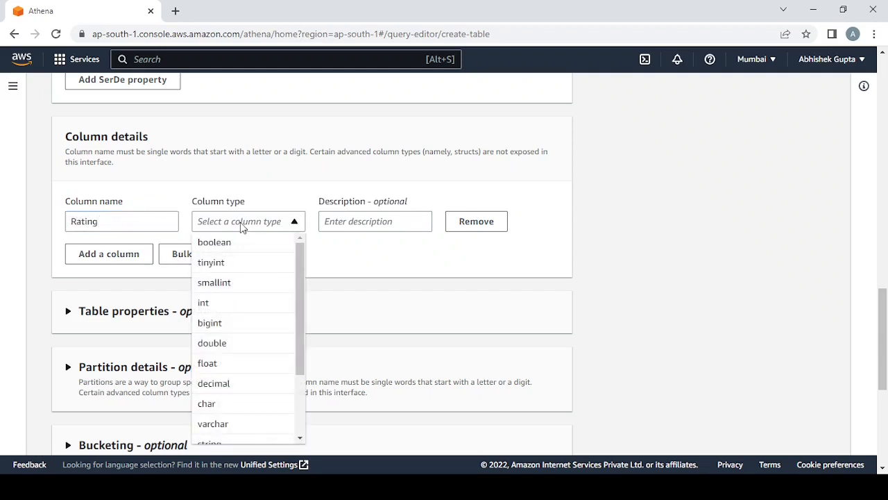
pyautogui.click(232, 304)
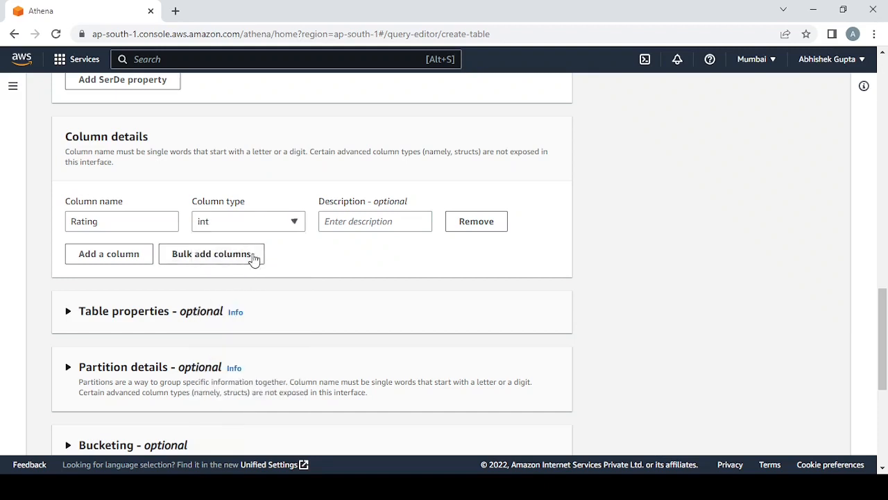
# - Add a second column named ReviewText with the type varchar and a length of 500
pyautogui.click(137, 256)
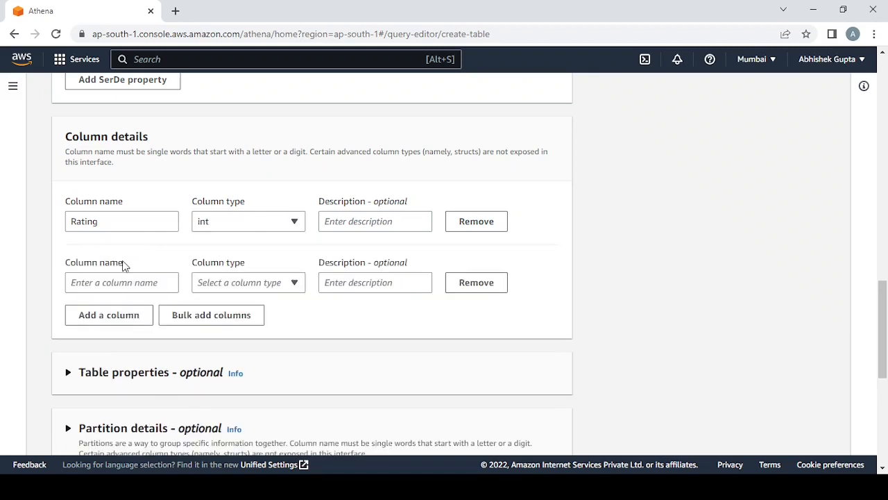
pyautogui.click(109, 285)
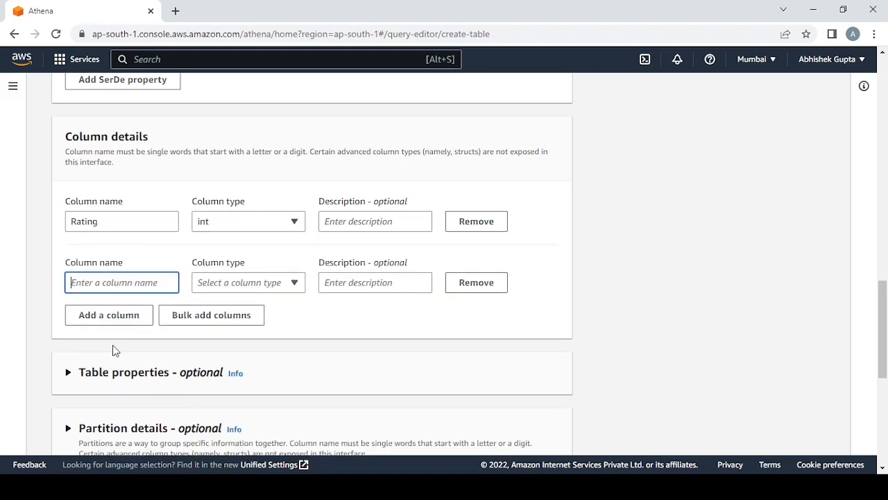
pyautogui.write('ReviewText')
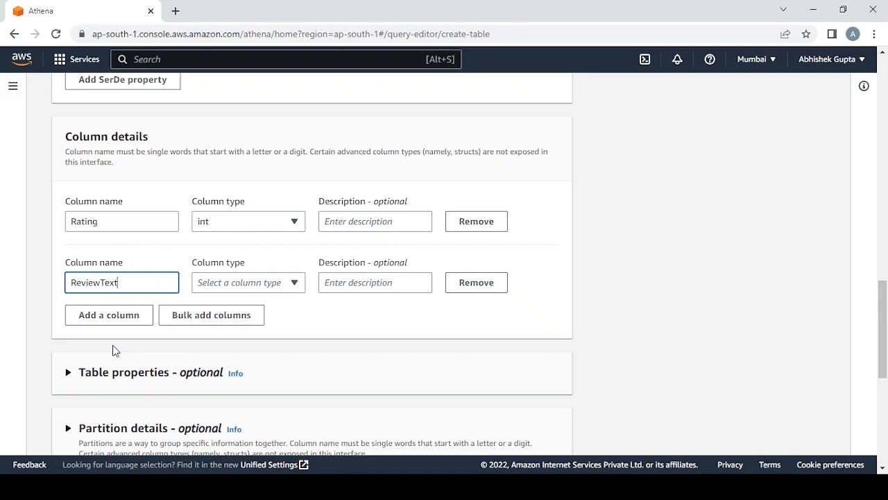
pyautogui.click(251, 285)
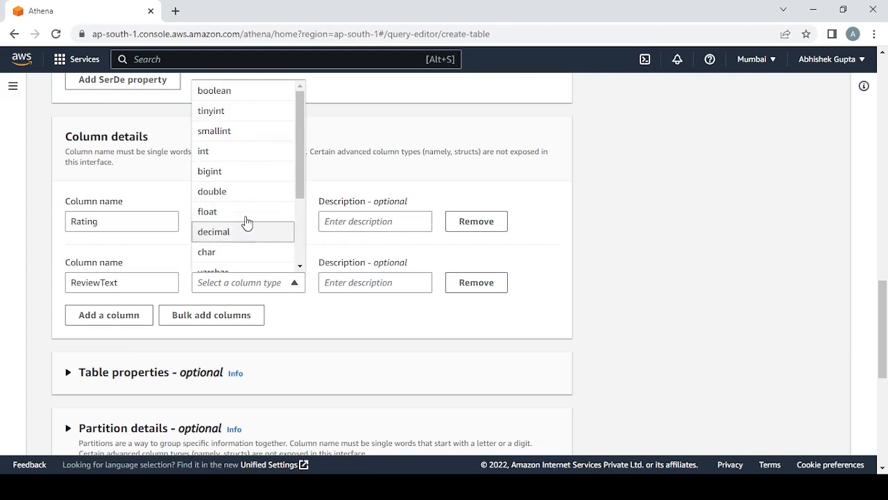
pyautogui.scroll(-1, 246, 193)
pyautogui.click(231, 211)
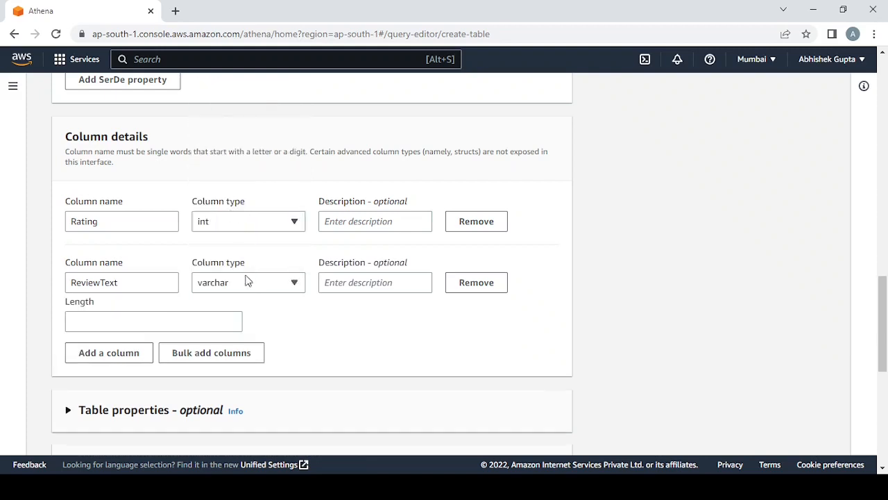
pyautogui.click(190, 320)
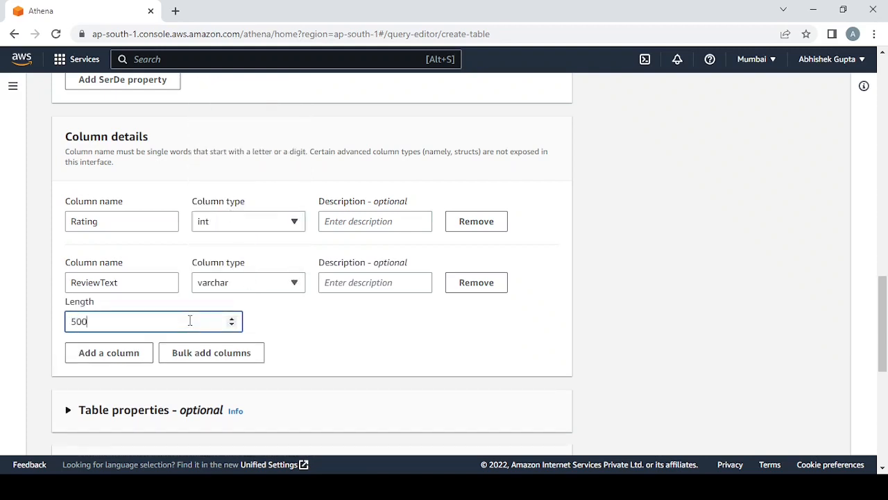
# - Add a third column named Brand with the type varchar and a length of 50
pyautogui.click(121, 356)
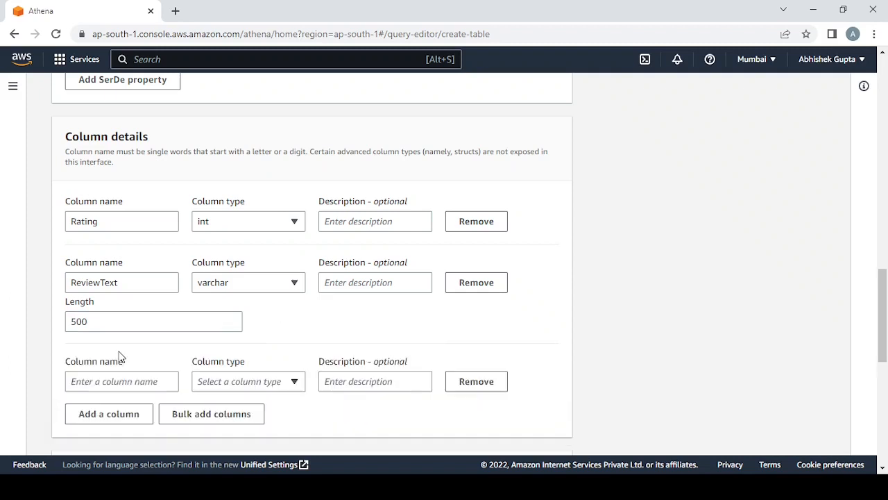
pyautogui.click(130, 380)
pyautogui.write('B')
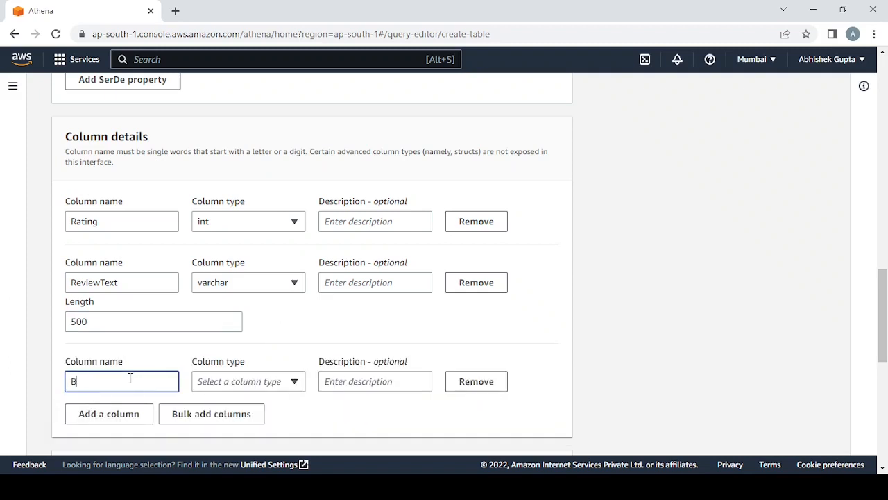
pyautogui.write('rand')
pyautogui.click(219, 388)
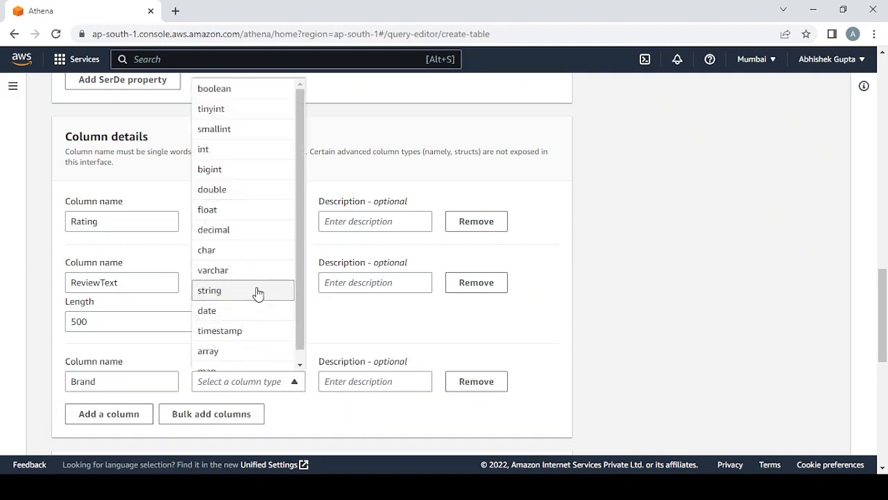
pyautogui.click(236, 260)
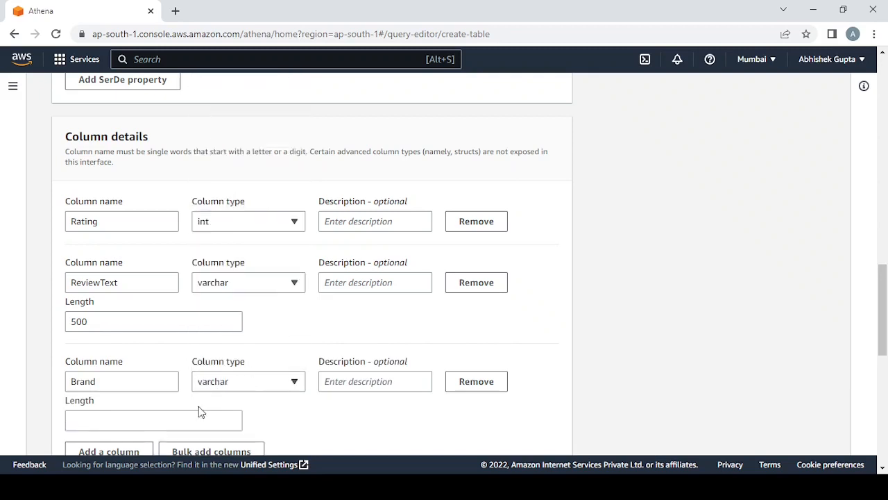
pyautogui.click(197, 415)
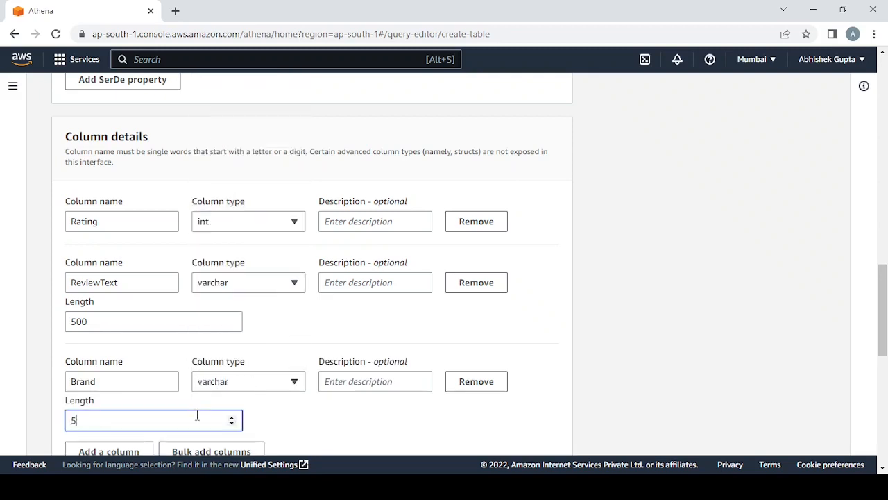
# - Add a fourth column named ReviewSentiment with the type varchar and a length of 100
pyautogui.scroll(-3, 196, 416)
pyautogui.click(101, 262)
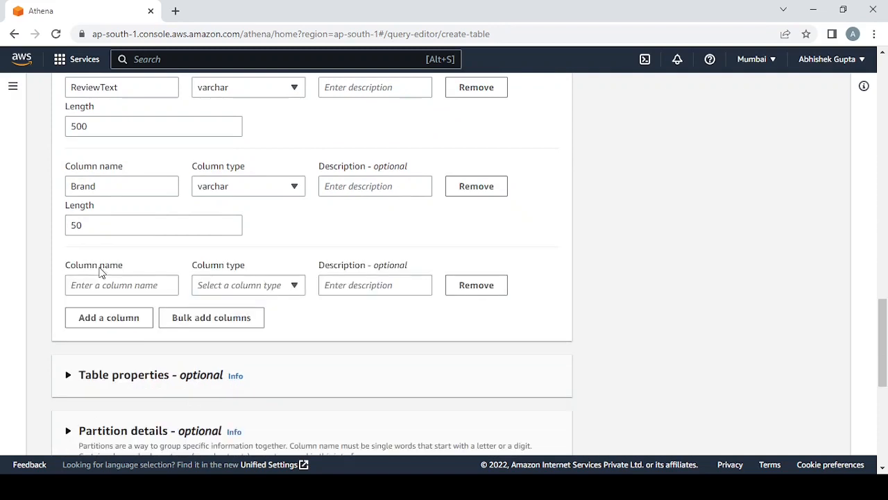
pyautogui.click(115, 286)
pyautogui.write('Review')
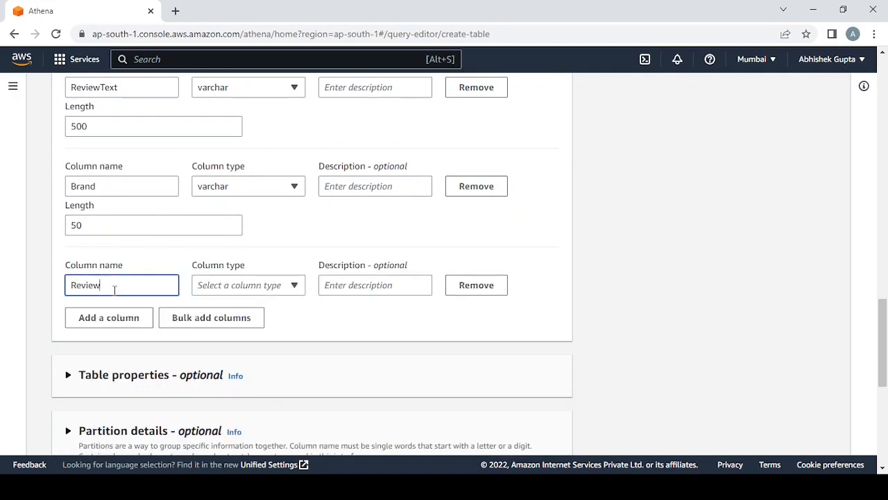
pyautogui.write('Sentiment')
pyautogui.click(231, 285)
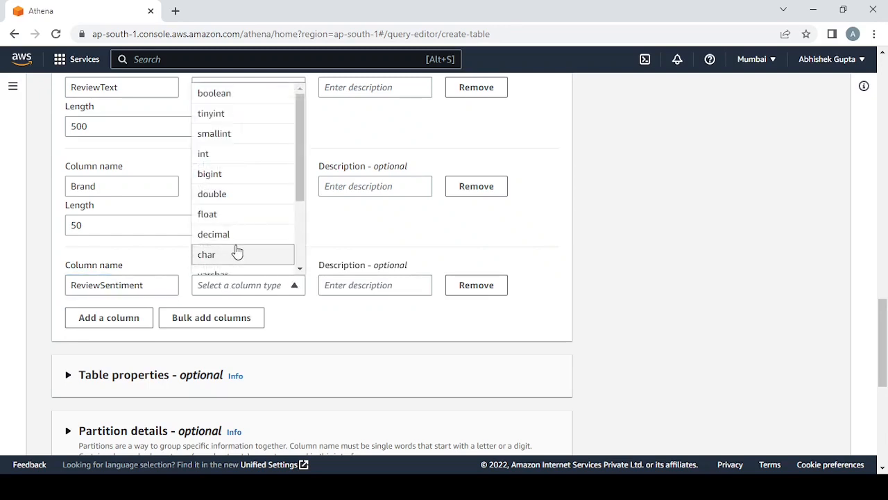
pyautogui.scroll(-2, 237, 252)
pyautogui.click(225, 164)
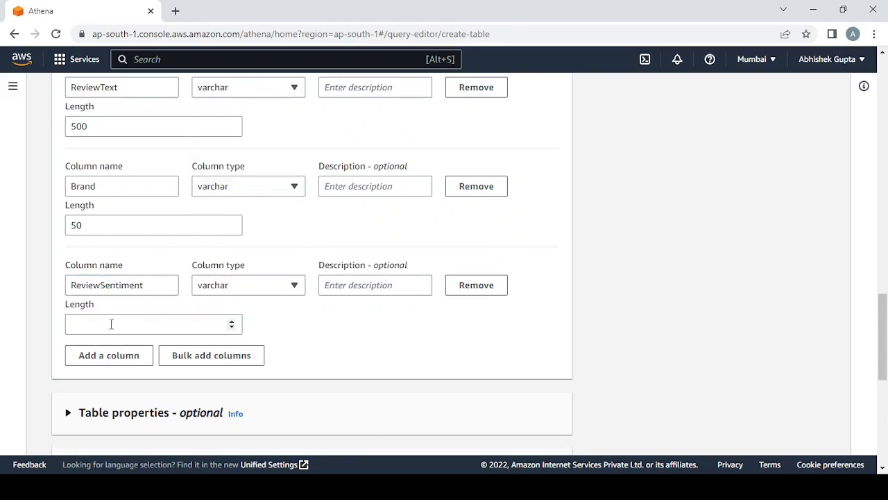
pyautogui.click(111, 324)
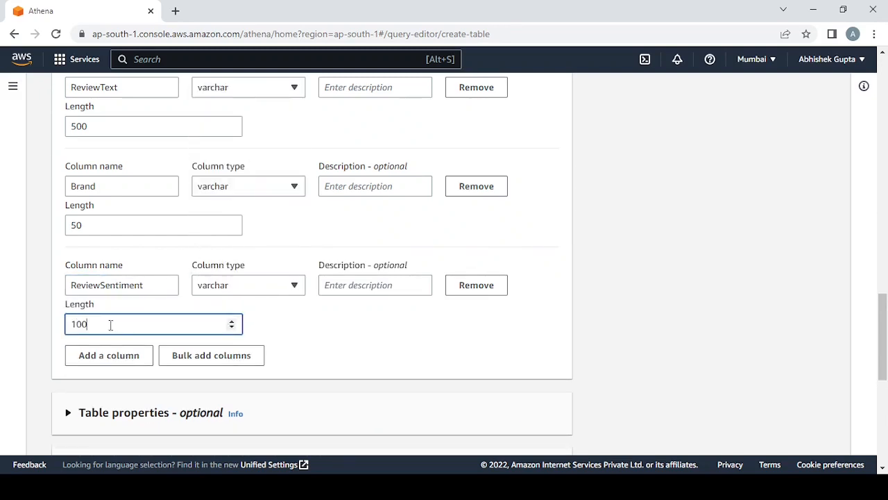
pyautogui.click(309, 356)
# - Review the generated CREATE EXTERNAL TABLE query in the preview and create the table
pyautogui.scroll(-7, 307, 356)
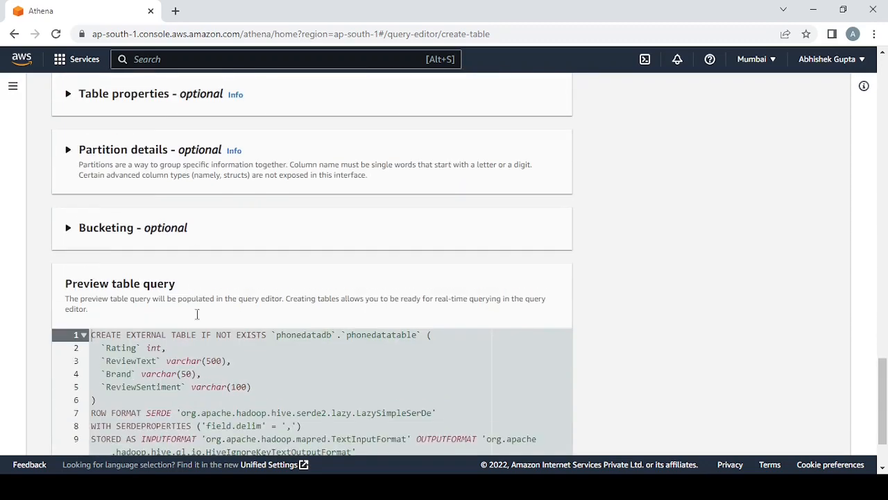
pyautogui.scroll(-1, 161, 334)
pyautogui.moveTo(327, 372); pyautogui.dragTo(24, 213)
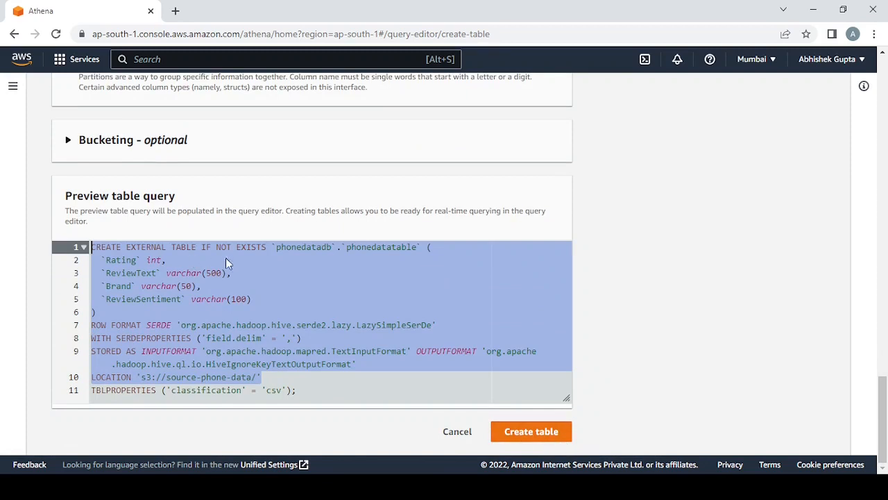
pyautogui.click(457, 350)
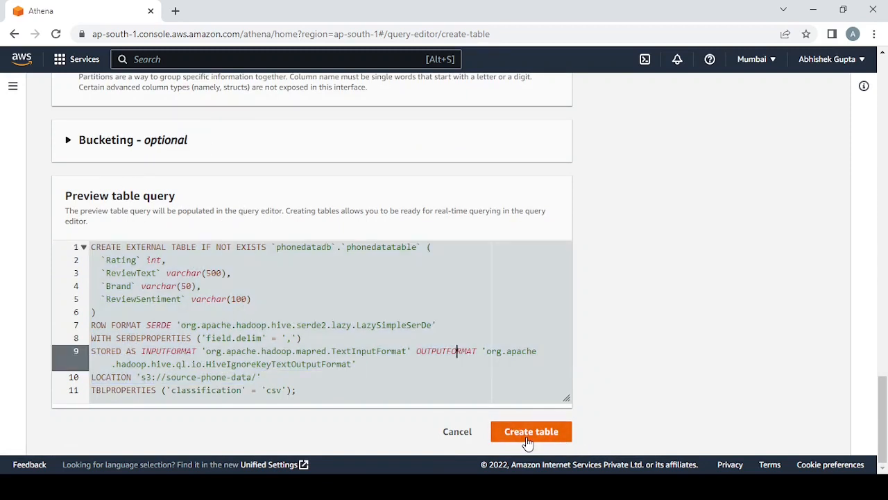
pyautogui.click(528, 439)
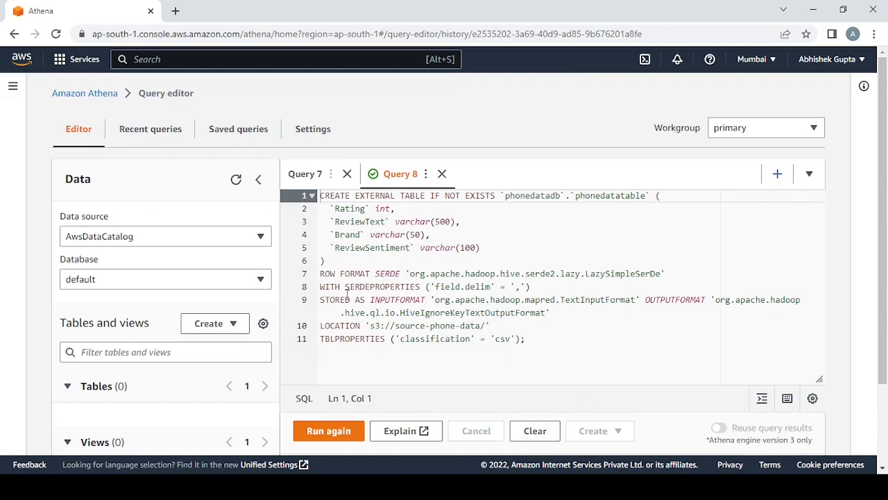
# - Switch the query editor's database to phonedatadb and check its list of tables
pyautogui.click(224, 280)
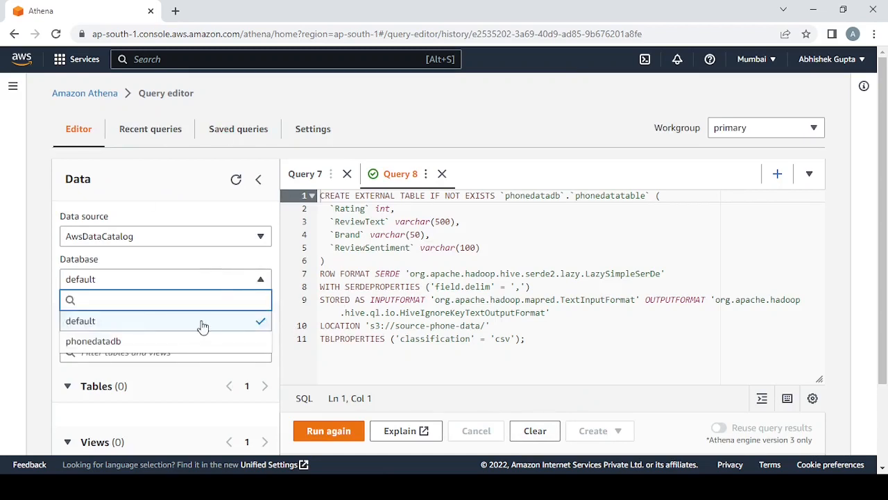
pyautogui.click(183, 343)
pyautogui.scroll(-2, 188, 393)
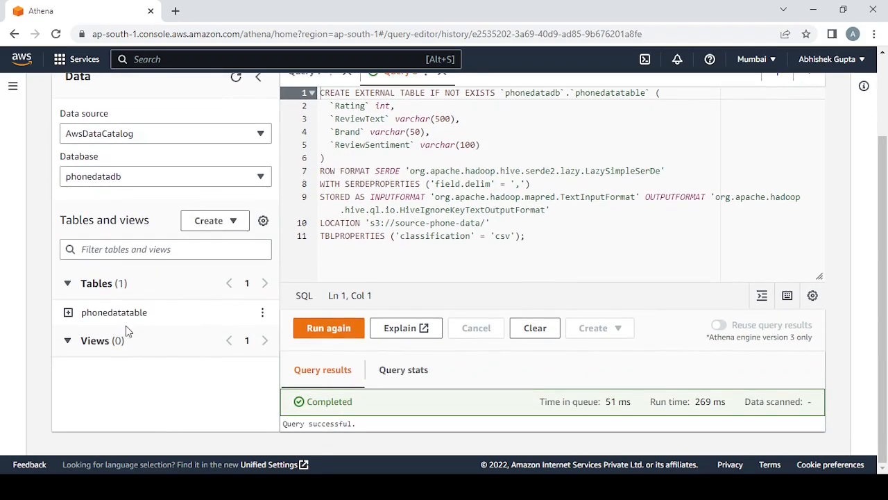
pyautogui.scroll(2, 346, 299)
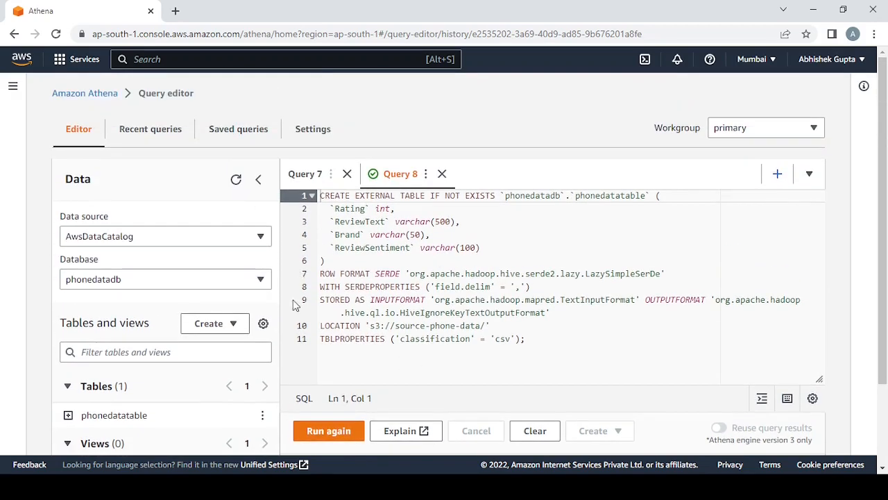
pyautogui.scroll(-2, 276, 361)
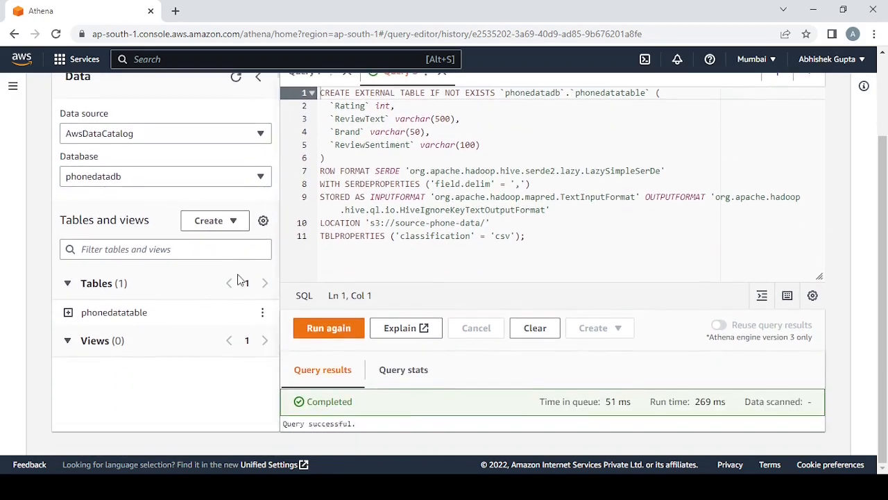
# - Look through the actions available for phonedatatable without running any of them
pyautogui.click(262, 316)
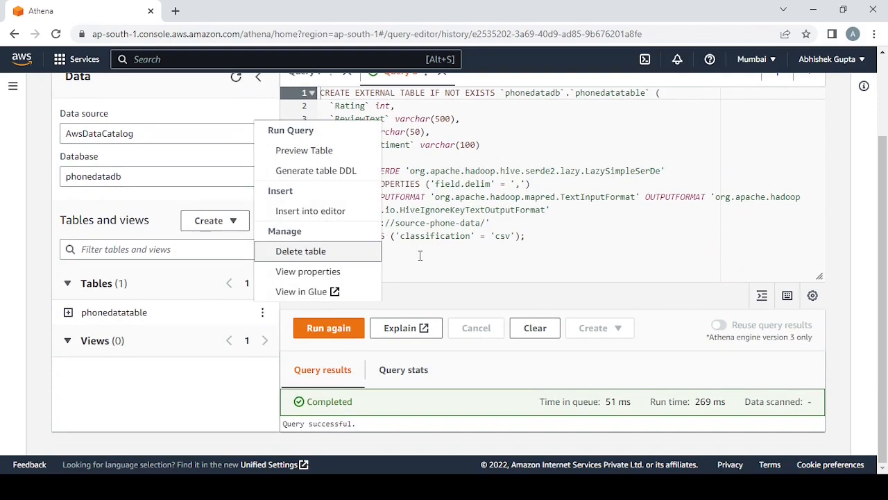
pyautogui.click(420, 255)
pyautogui.scroll(2, 254, 201)
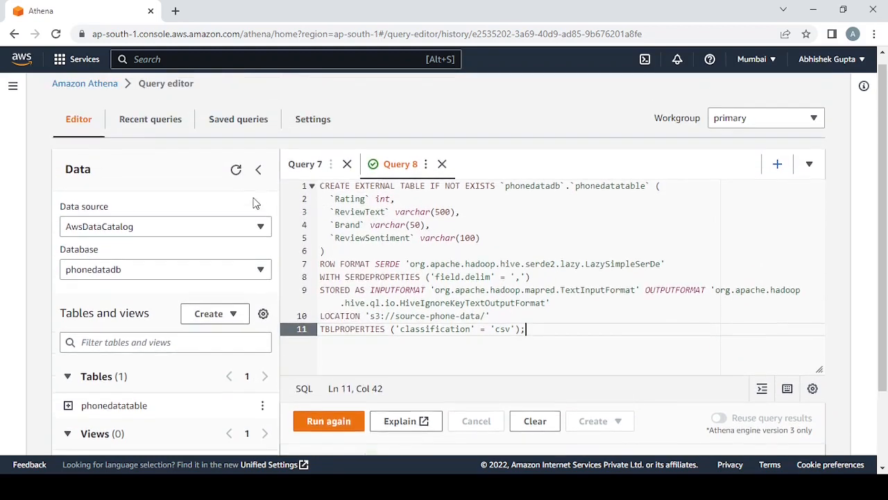
# - Start creating a table with an AWS Glue crawler named TableCrawlerPhone, using data stores as source and crawling all folders
pyautogui.click(224, 326)
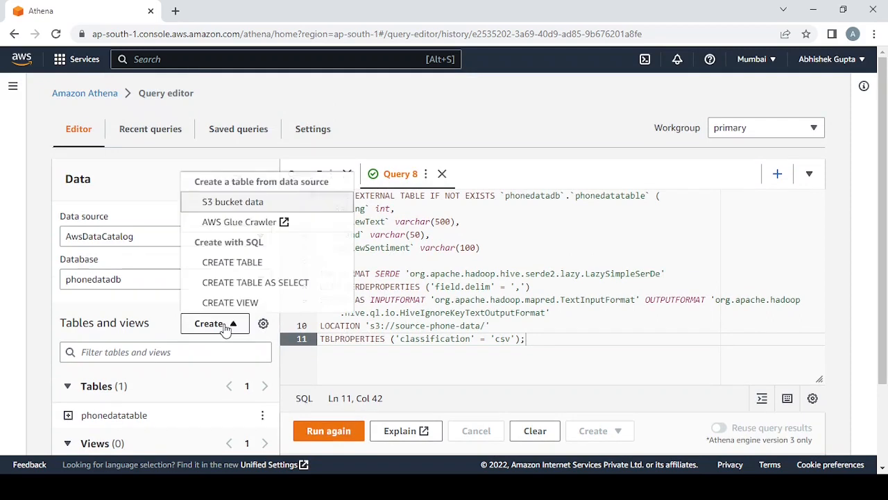
pyautogui.click(251, 223)
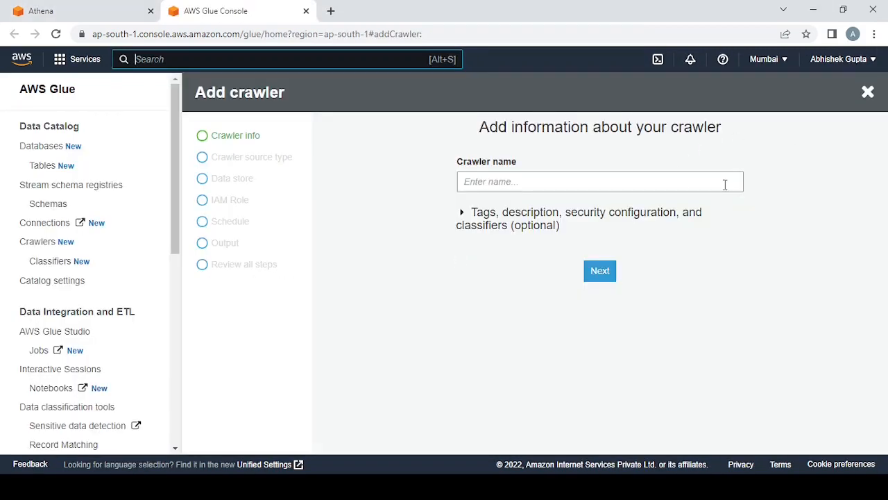
pyautogui.click(488, 181)
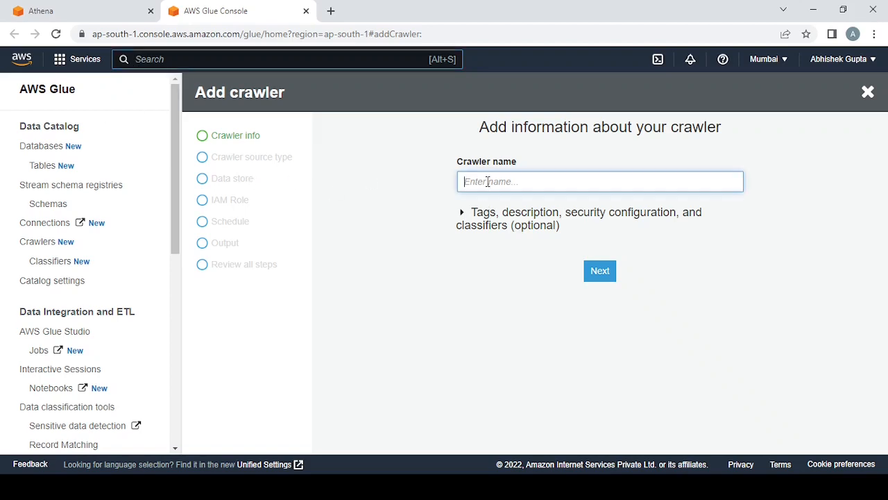
pyautogui.write('TableCrawlerPhone')
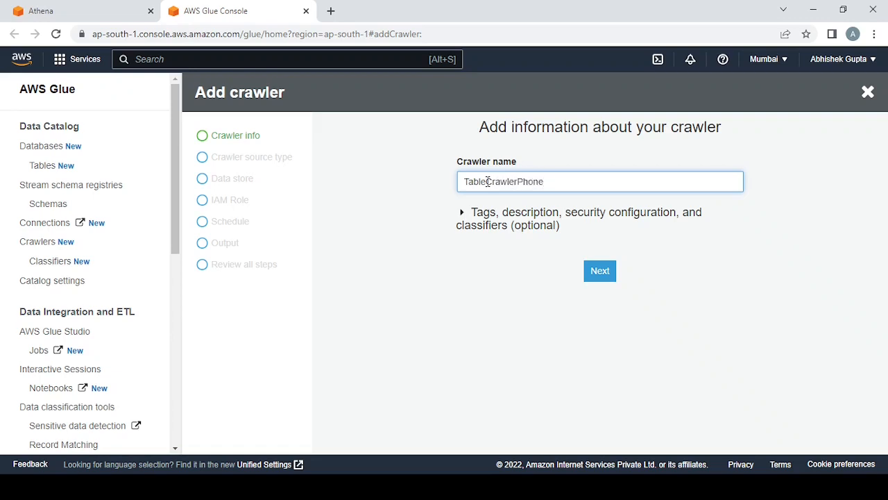
pyautogui.click(598, 270)
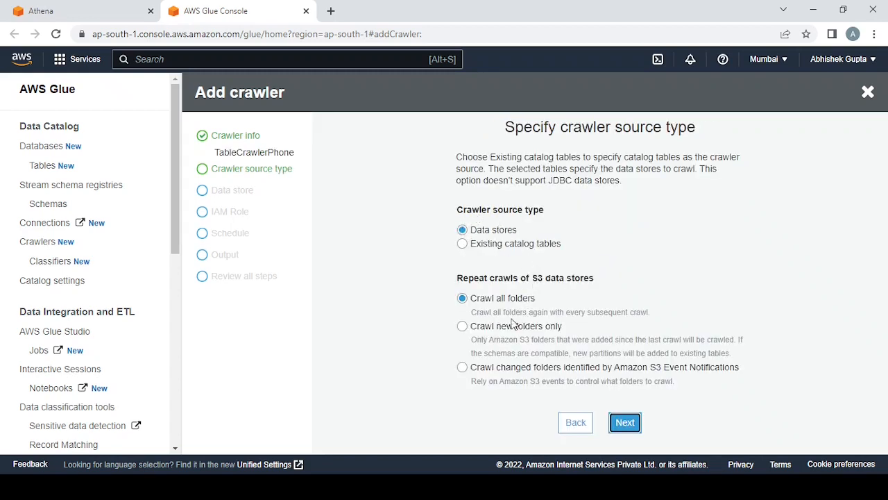
pyautogui.click(624, 423)
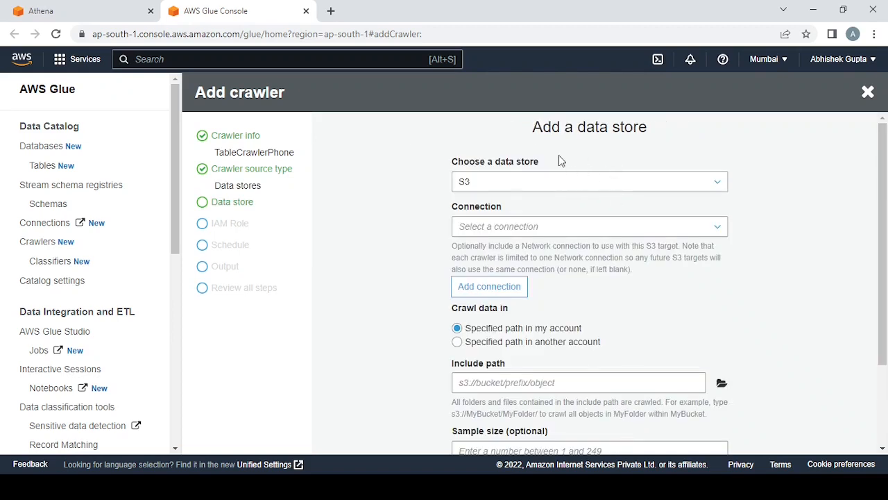
# - Add S3 as the crawler's only data store, with the include path s3://source-phone-data
pyautogui.click(505, 186)
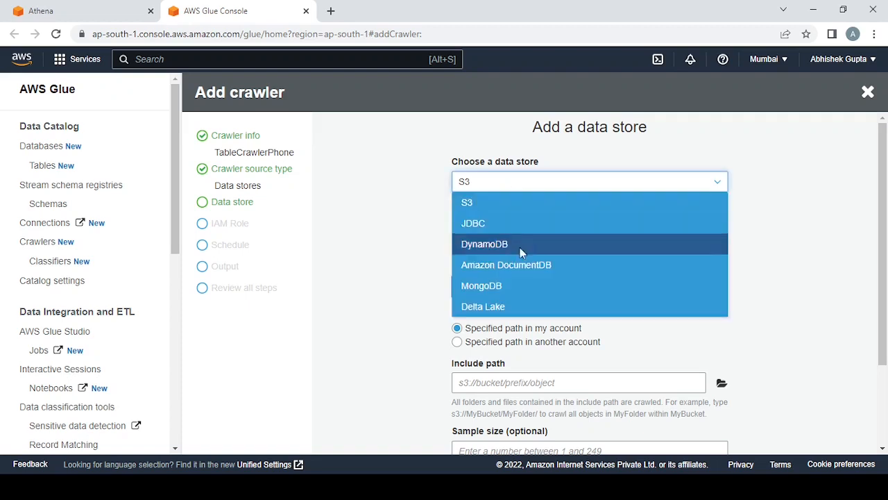
pyautogui.click(509, 203)
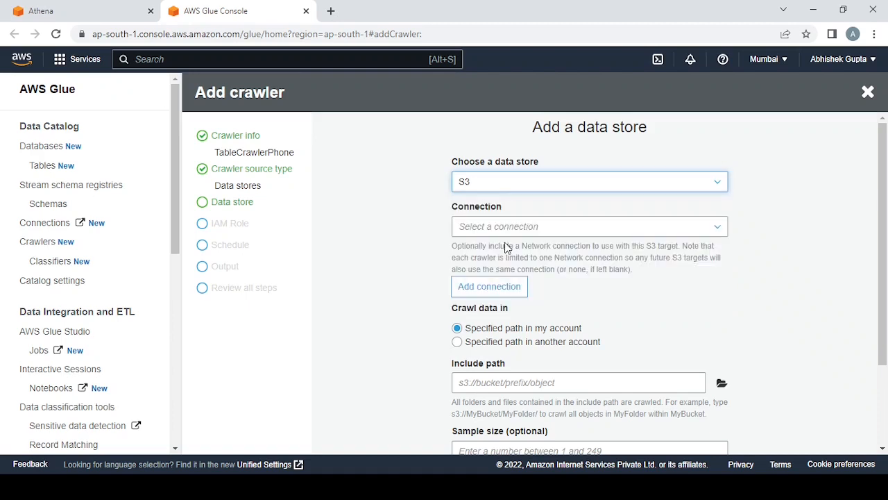
pyautogui.scroll(-3, 591, 309)
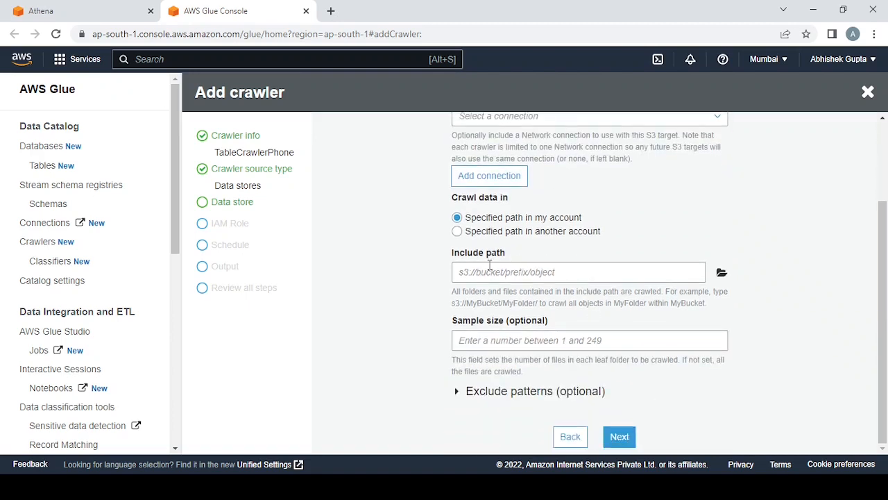
pyautogui.click(721, 274)
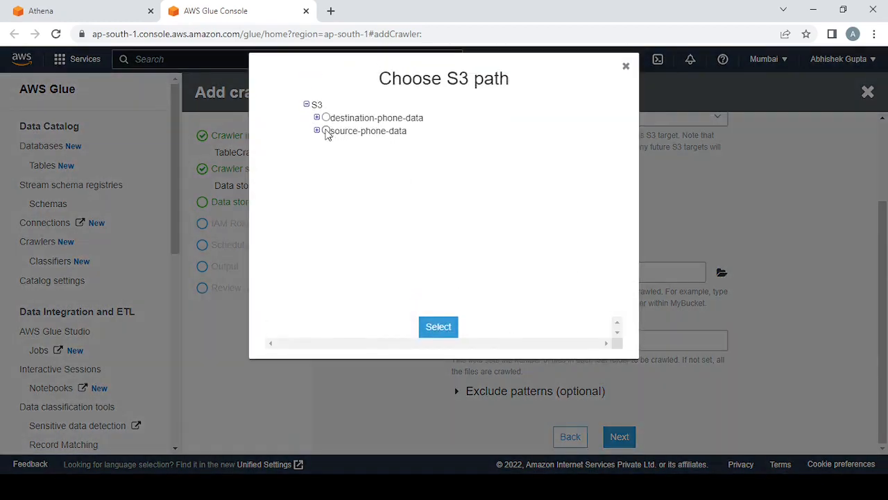
pyautogui.click(326, 130)
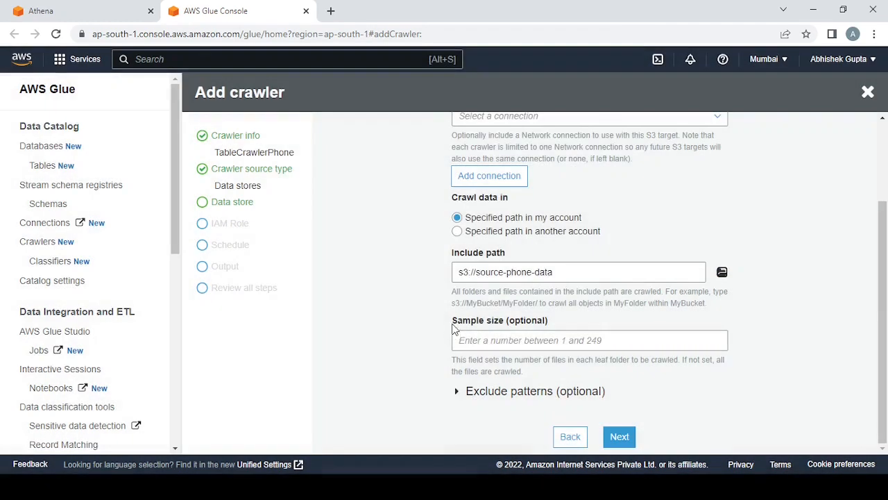
pyautogui.click(451, 329)
pyautogui.click(619, 439)
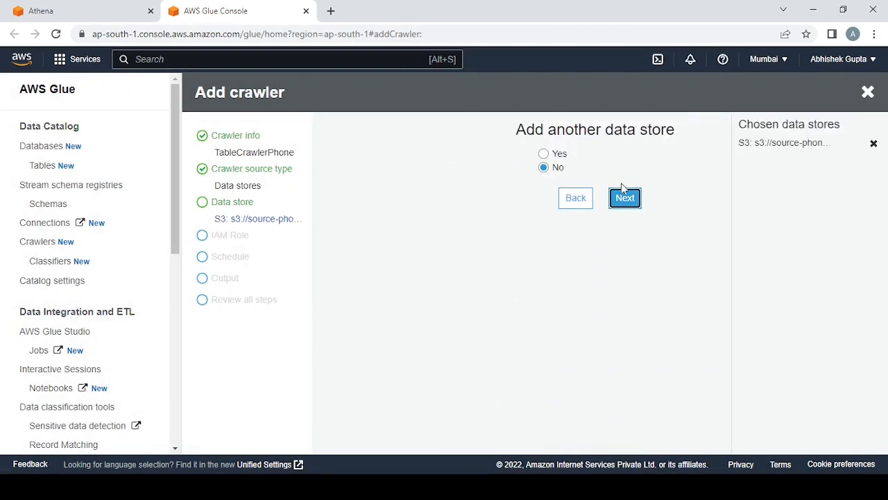
pyautogui.click(625, 201)
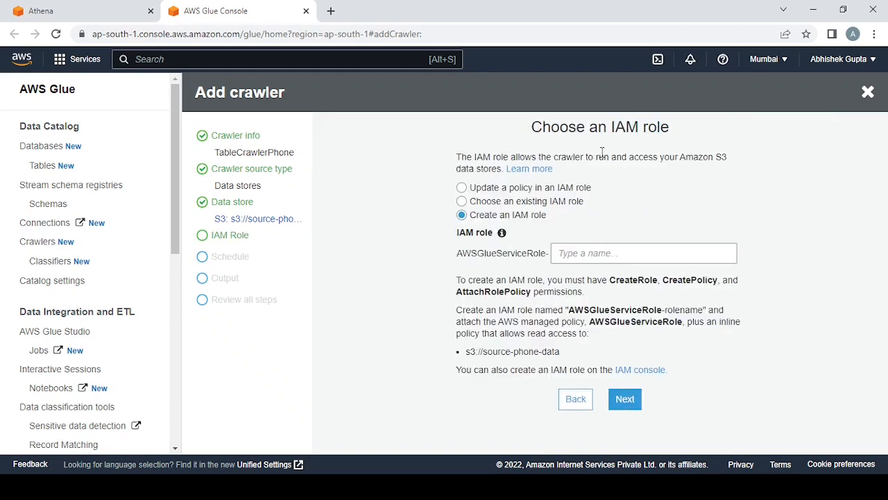
# - Create an IAM role for the crawler with the name suffix Phonecrawler
pyautogui.moveTo(615, 129); pyautogui.dragTo(670, 130)
pyautogui.click(596, 257)
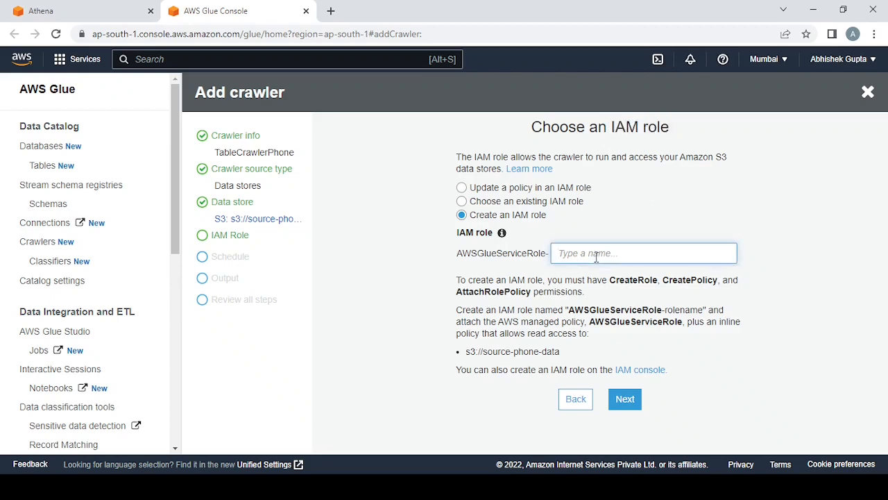
pyautogui.write('Phonecrawler')
pyautogui.click(672, 382)
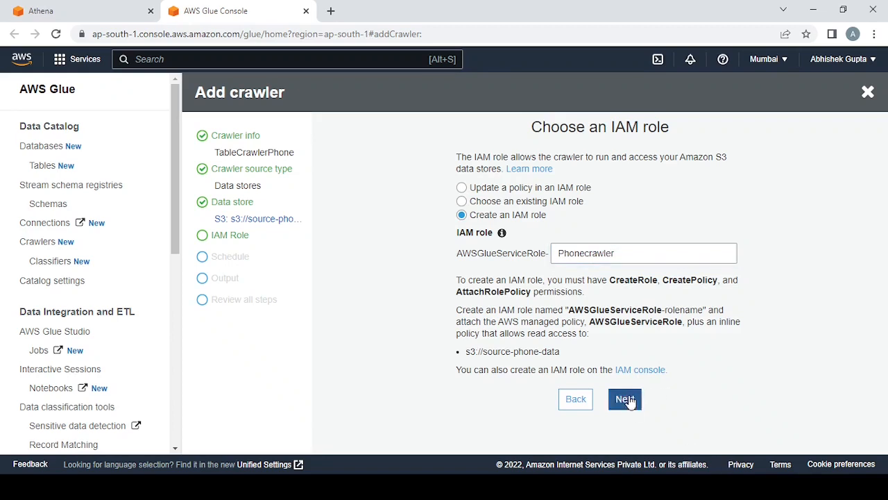
pyautogui.click(626, 402)
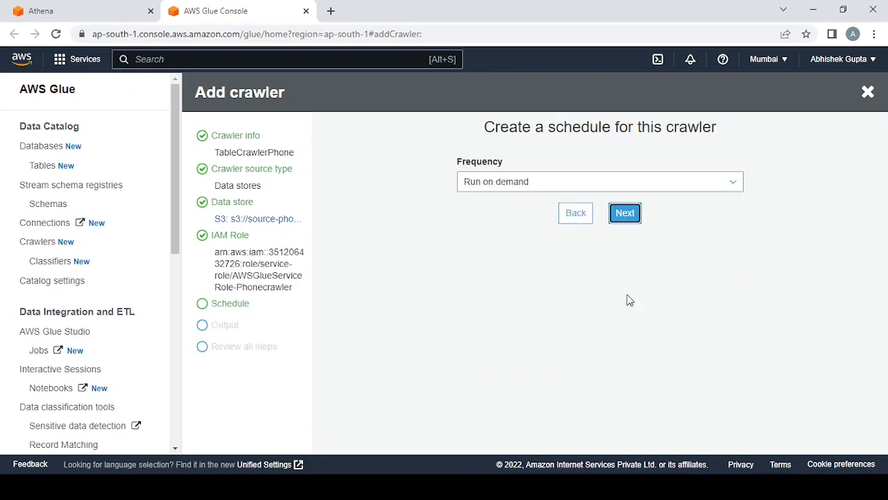
# - Set the crawler's schedule frequency to Run on demand
pyautogui.click(579, 184)
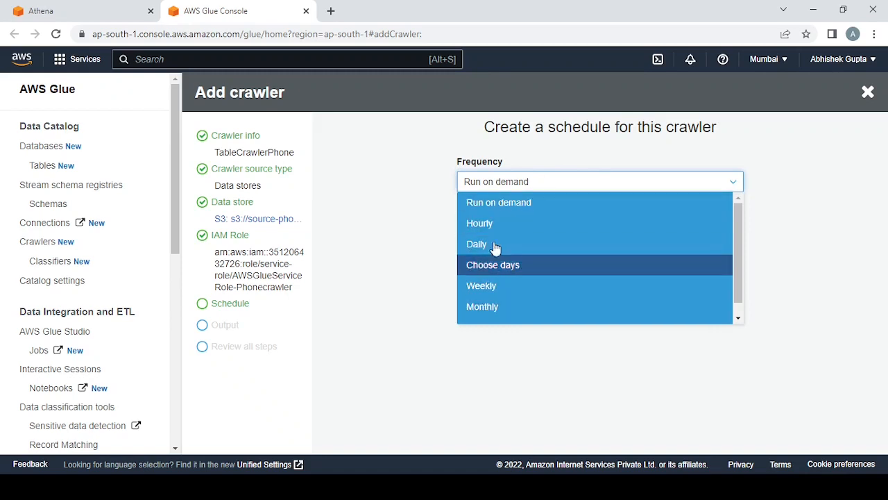
pyautogui.click(504, 208)
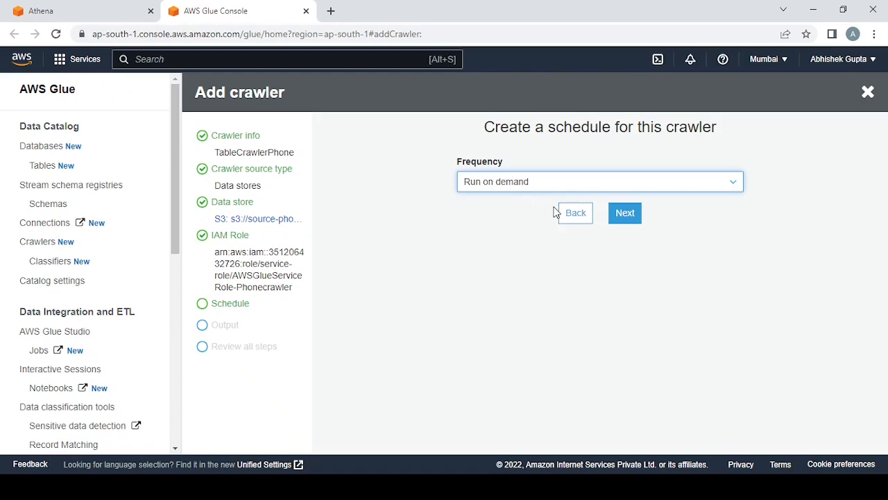
pyautogui.click(626, 213)
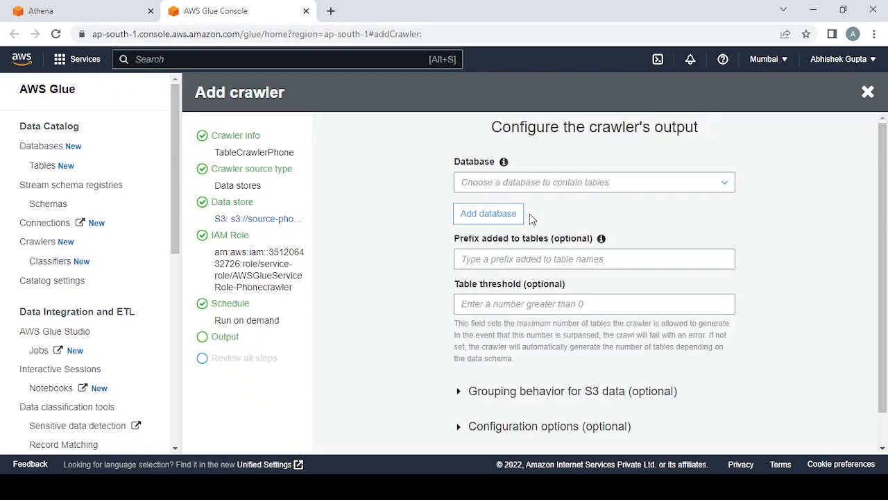
# - Create a database named phonedb2 for the crawler's output and continue to the review
pyautogui.click(490, 213)
pyautogui.click(413, 128)
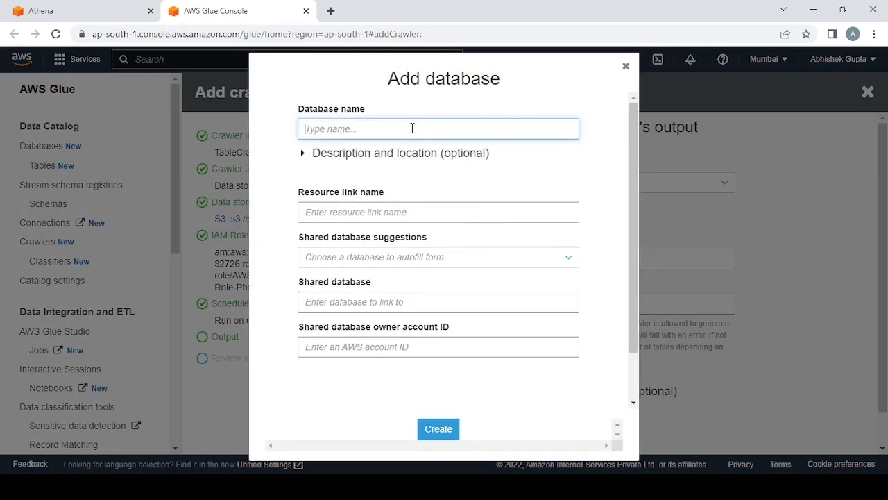
pyautogui.write('phonedb')
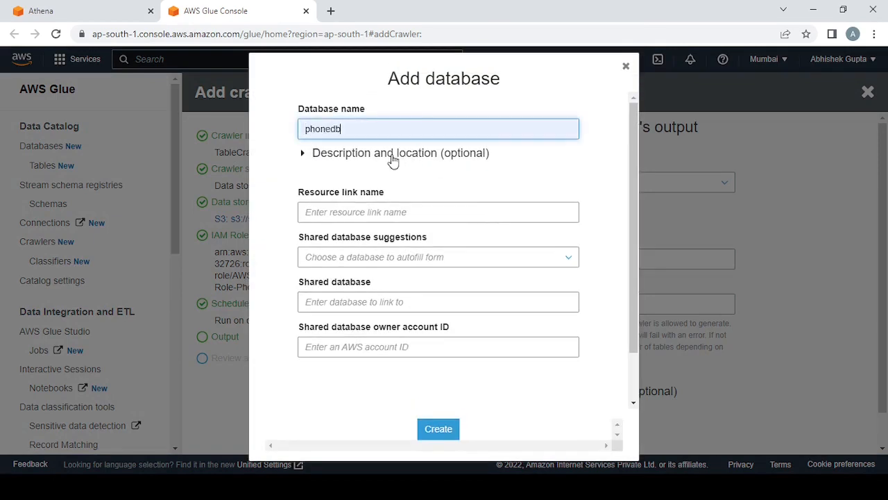
pyautogui.write('2')
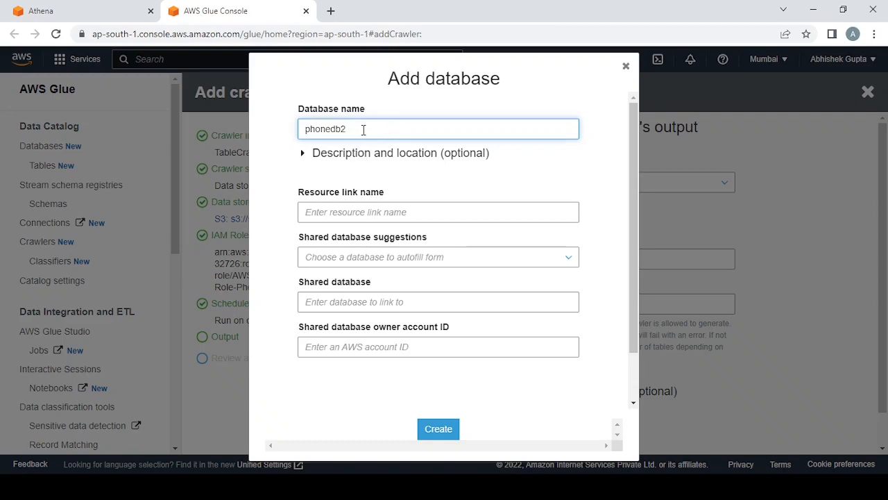
pyautogui.click(438, 430)
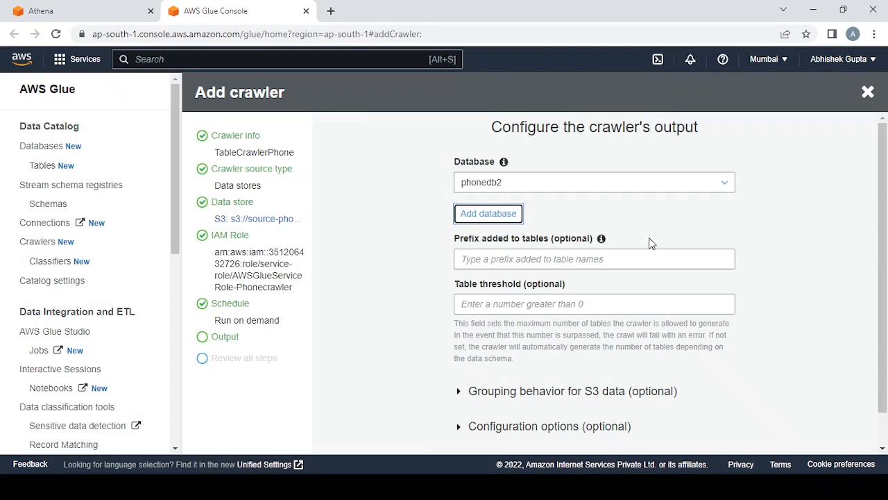
pyautogui.scroll(-2, 651, 243)
pyautogui.click(626, 444)
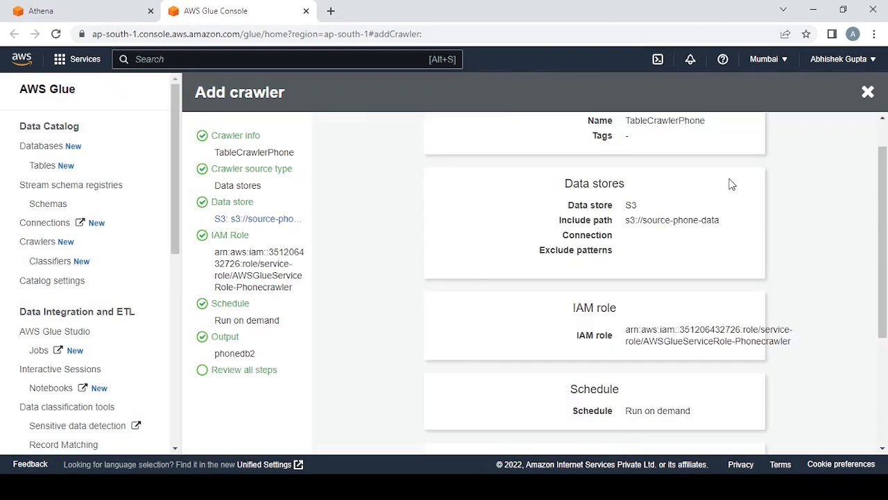
# - Review the crawler's name, include path, schedule and output database, and finish creating the crawler
pyautogui.scroll(-3, 694, 185)
pyautogui.scroll(4, 669, 189)
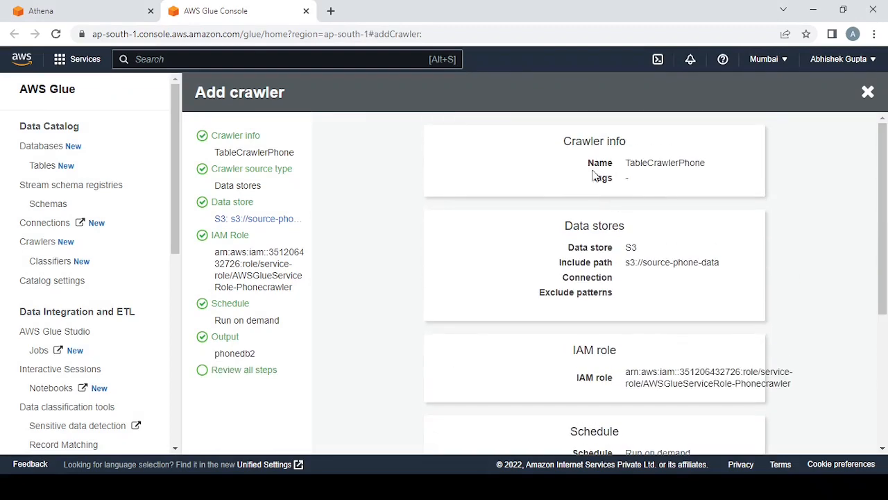
pyautogui.moveTo(624, 163); pyautogui.dragTo(705, 174)
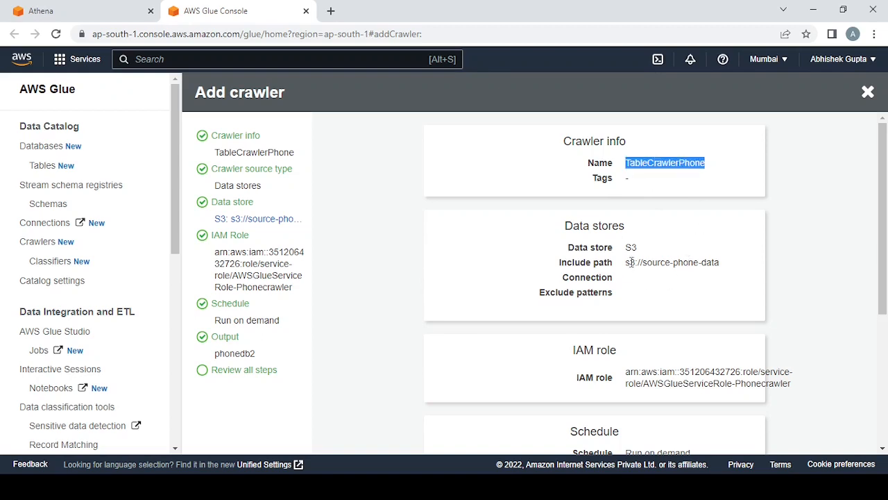
pyautogui.moveTo(629, 261); pyautogui.dragTo(628, 292)
pyautogui.click(753, 267)
pyautogui.scroll(-3, 753, 268)
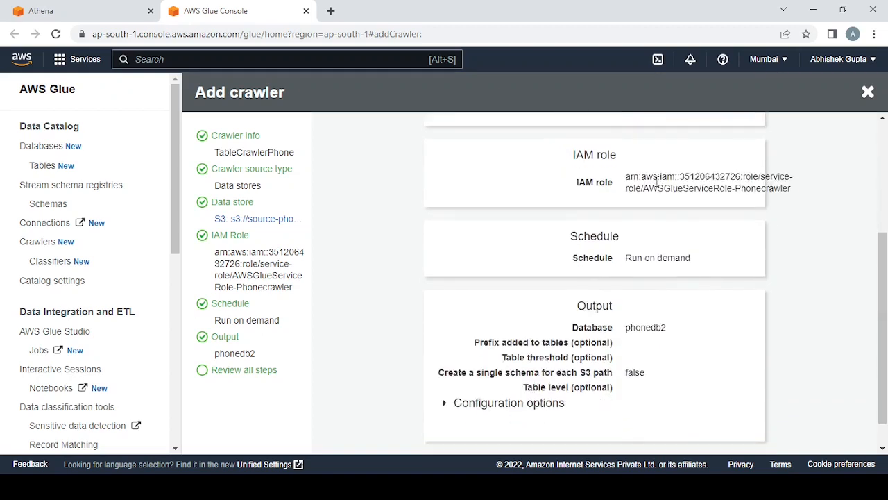
pyautogui.moveTo(628, 268); pyautogui.dragTo(698, 264)
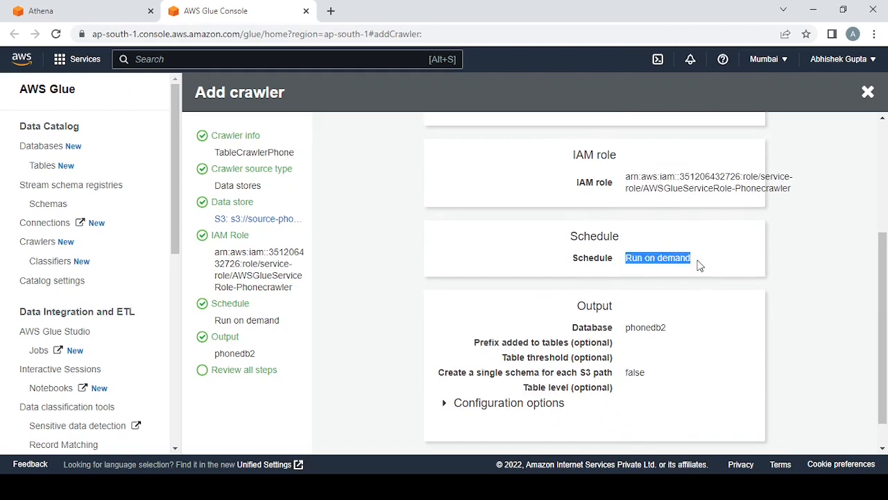
pyautogui.scroll(-1, 700, 266)
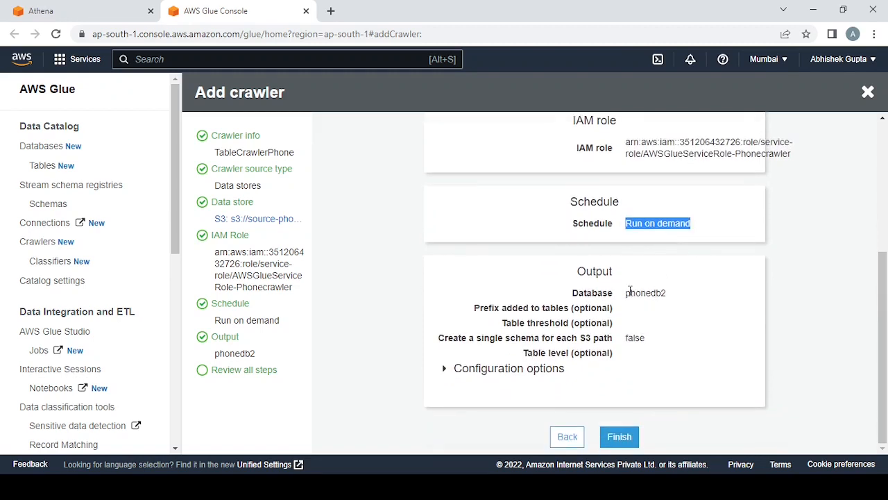
pyautogui.moveTo(630, 292); pyautogui.dragTo(667, 294)
pyautogui.click(622, 438)
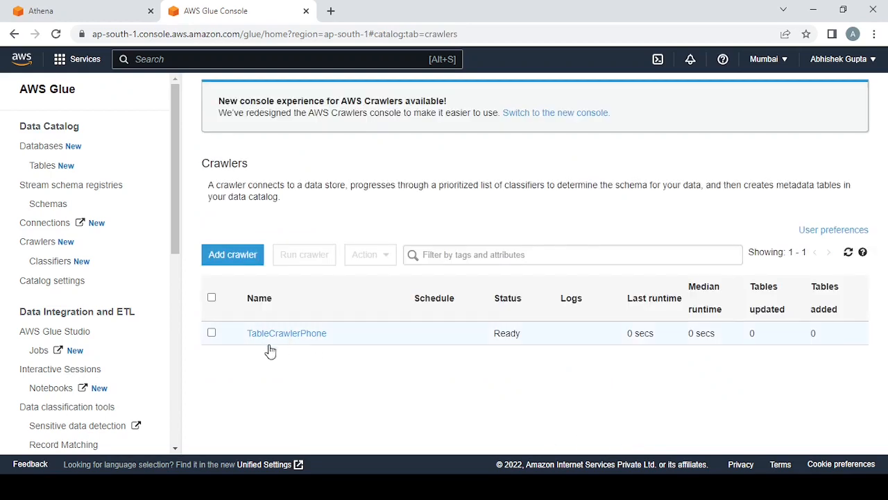
# - Switch to the new Crawlers console, open the details of TableCrawlerPhone and run the crawler
pyautogui.click(556, 113)
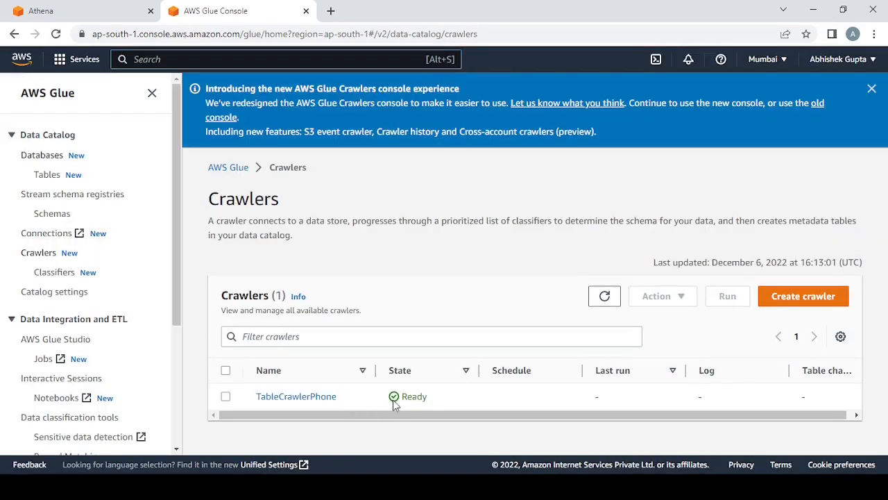
pyautogui.click(394, 319)
pyautogui.click(306, 397)
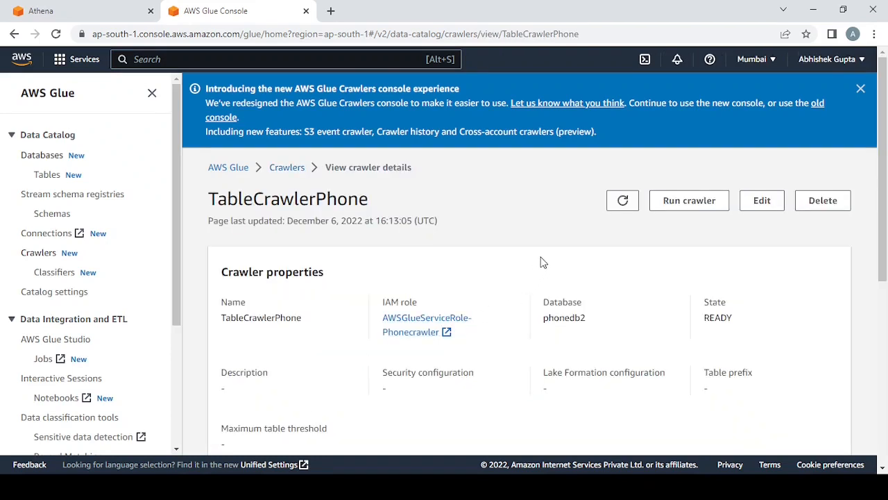
pyautogui.click(684, 206)
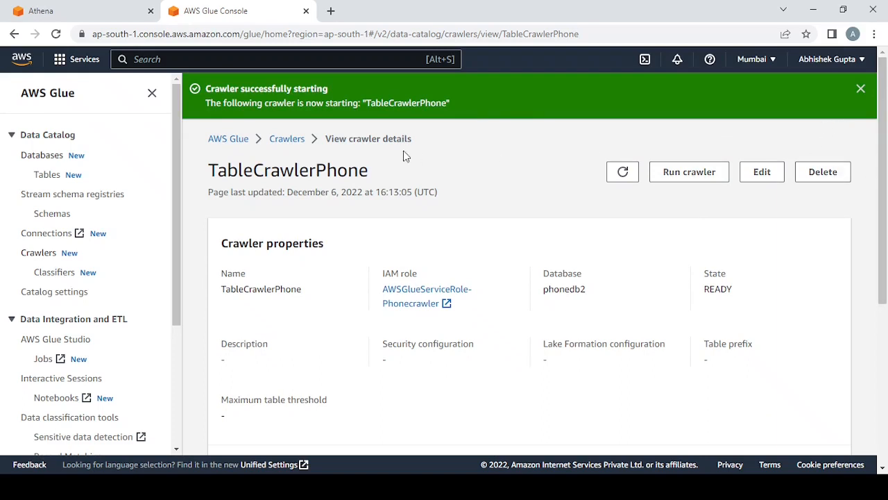
# - Return to the crawlers list and refresh it to check the run state of TableCrawlerPhone
pyautogui.click(287, 139)
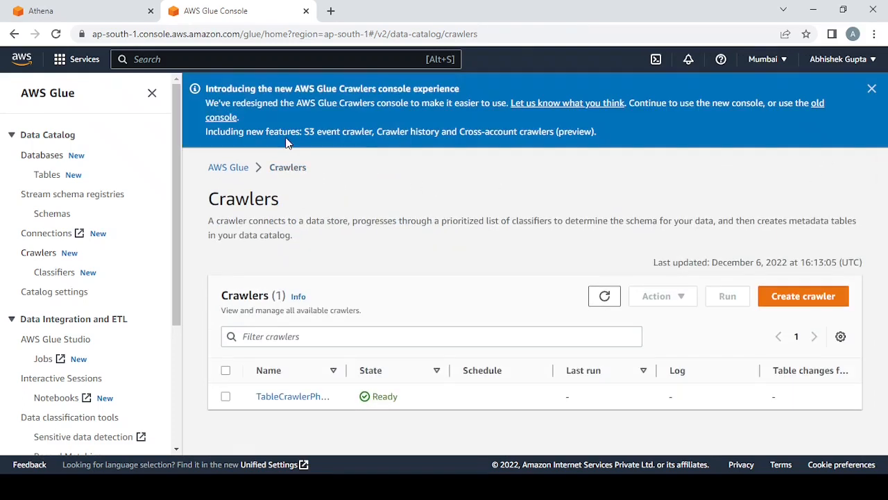
pyautogui.click(617, 301)
pyautogui.moveTo(368, 401); pyautogui.dragTo(410, 406)
pyautogui.click(393, 394)
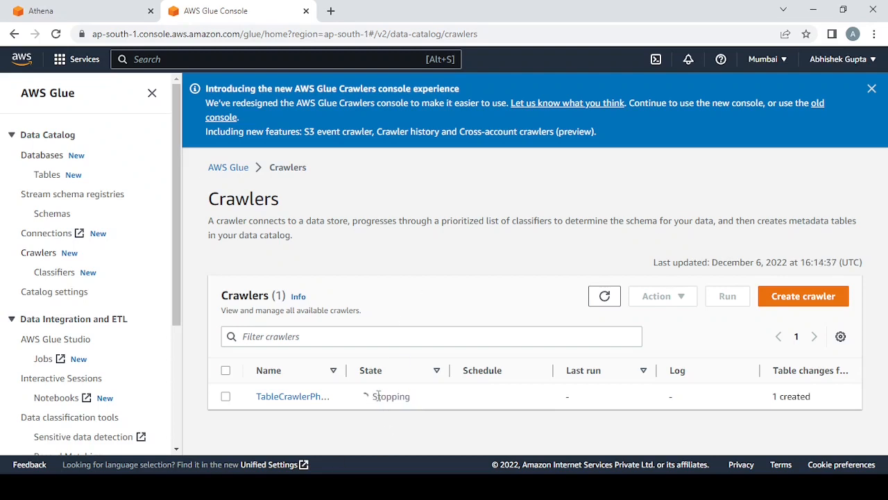
pyautogui.moveTo(373, 396); pyautogui.dragTo(417, 407)
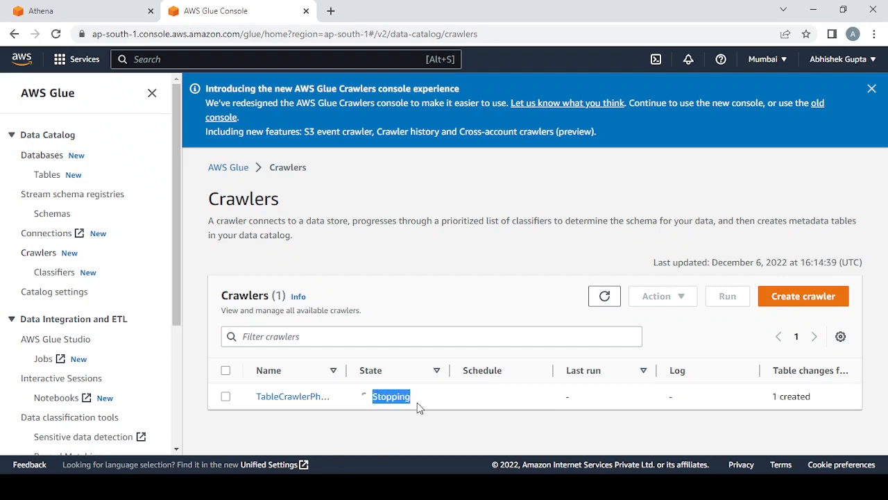
pyautogui.click(605, 296)
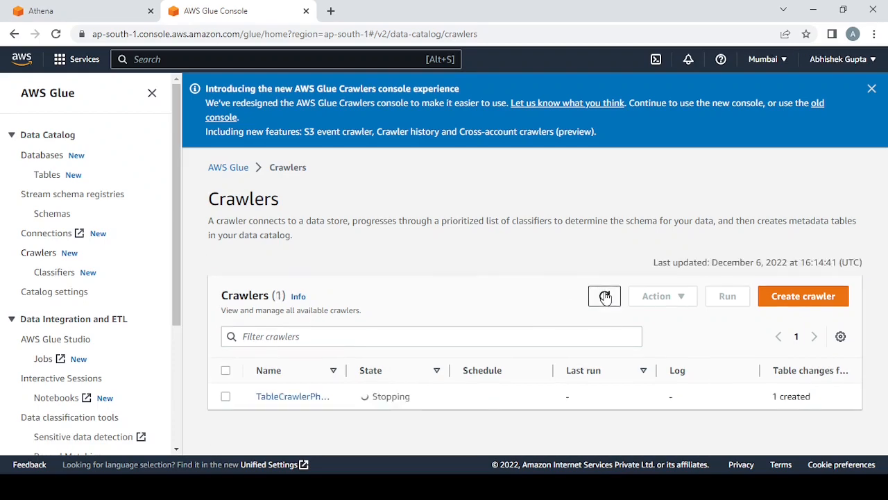
# - Switch to the Athena query editor, refresh its data sources and select the phonedb2 database
pyautogui.click(81, 12)
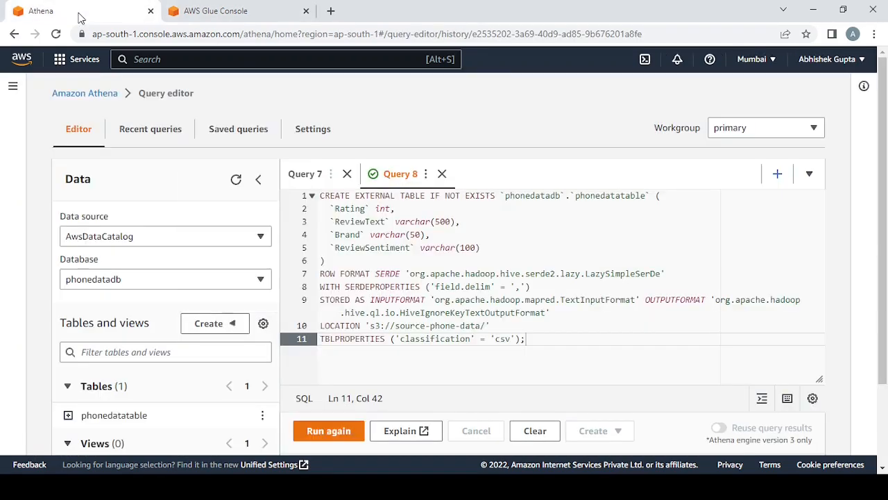
pyautogui.click(236, 180)
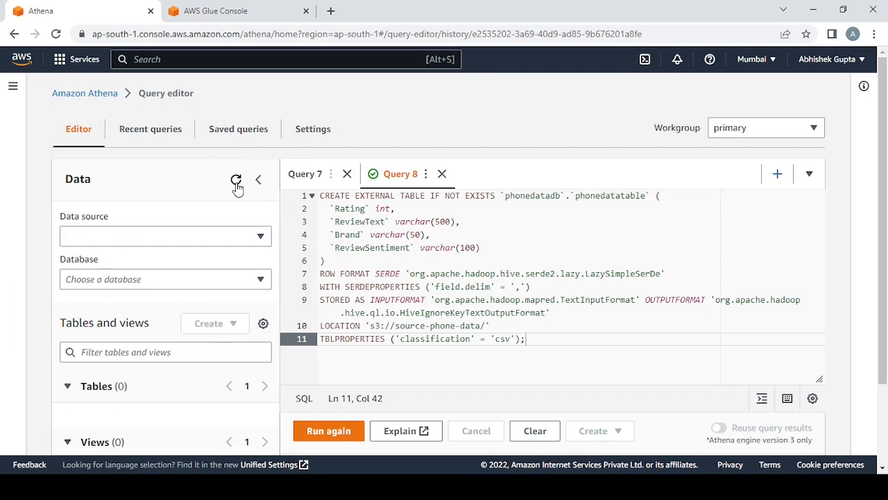
pyautogui.click(233, 286)
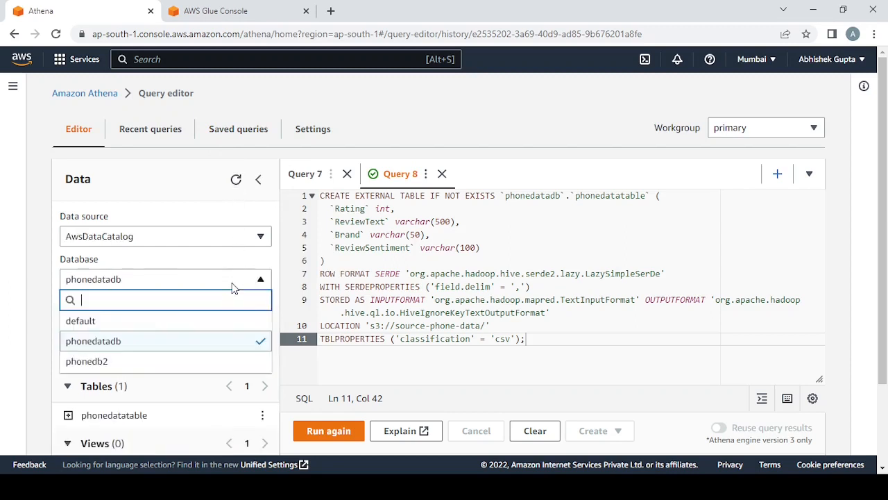
pyautogui.click(117, 363)
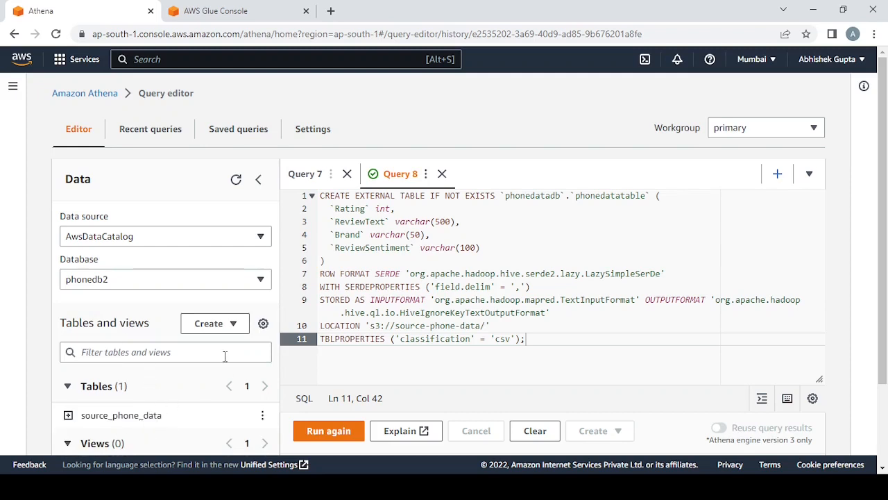
# - Preview the source_phone_data table with its default 10-row query and examine the returned rows
pyautogui.click(263, 418)
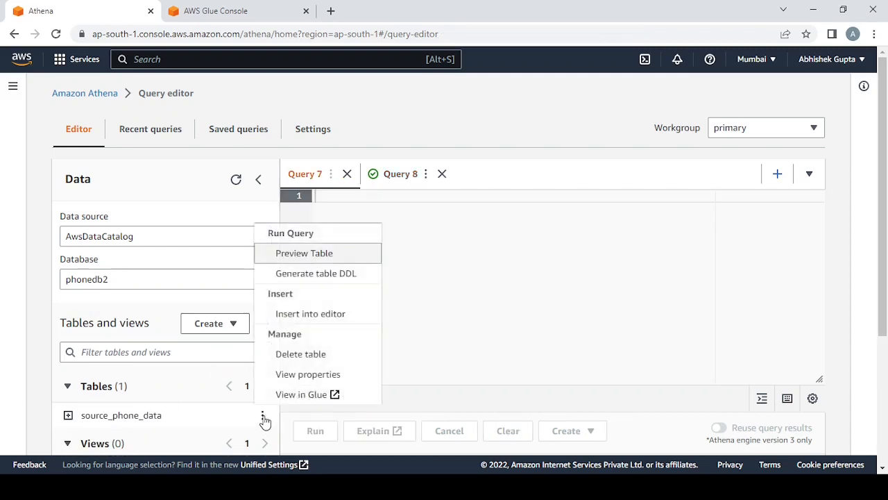
pyautogui.click(325, 255)
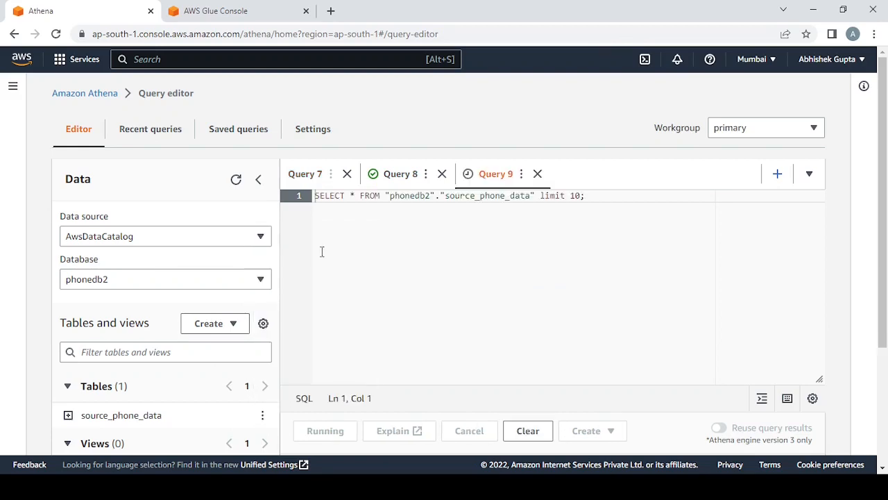
pyautogui.scroll(-6, 458, 260)
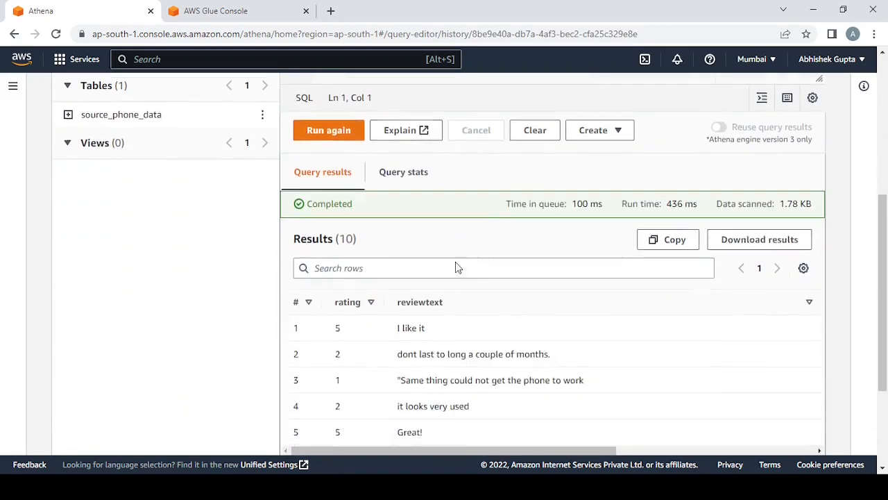
pyautogui.moveTo(292, 238); pyautogui.dragTo(491, 392)
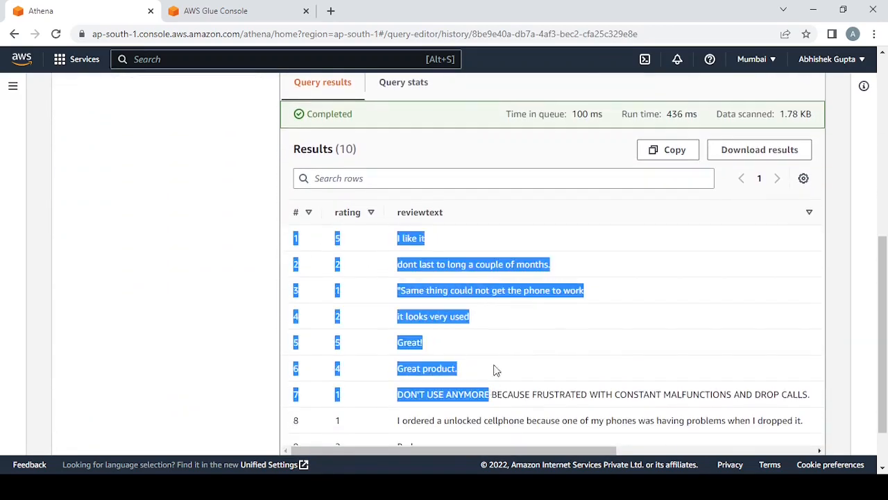
pyautogui.click(423, 235)
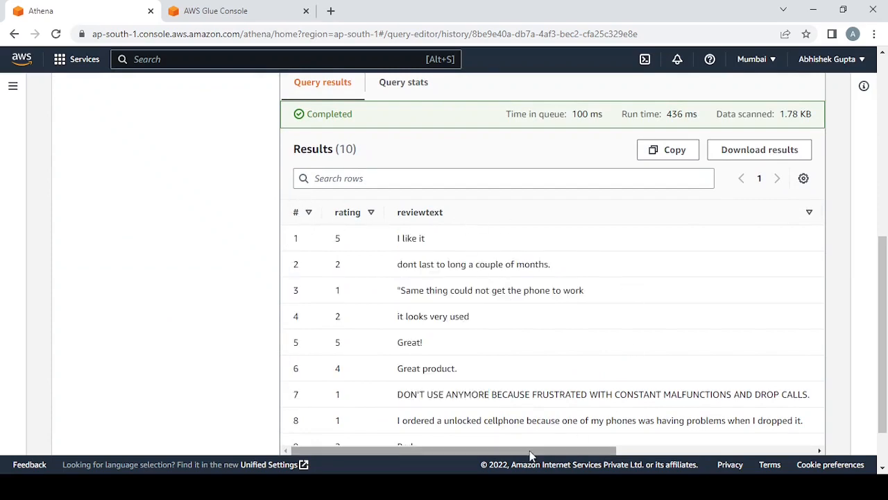
pyautogui.moveTo(530, 451)
pyautogui.mouseDown()
pyautogui.moveTo(720, 452)
pyautogui.moveTo(529, 451)
pyautogui.mouseUp()
pyautogui.scroll(-1, 489, 281)
pyautogui.scroll(-1, 490, 281)
pyautogui.scroll(5, 471, 250)
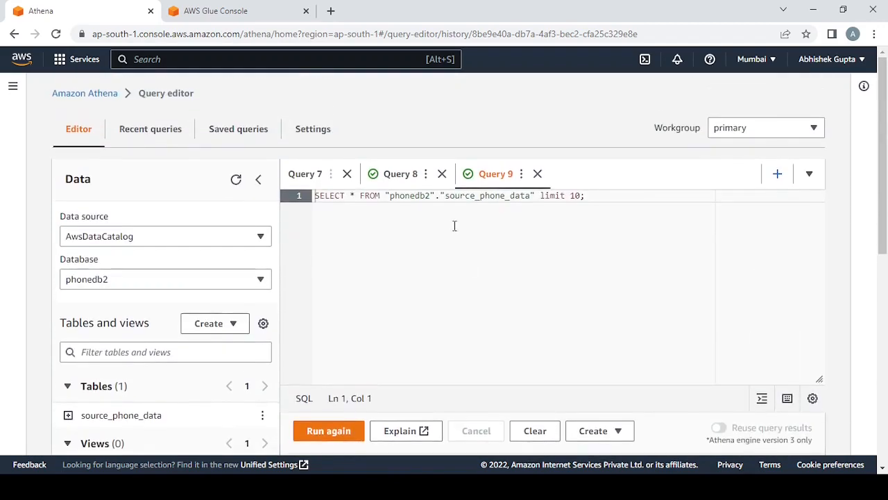
# - Copy the source_phone_data preview query into a new query
pyautogui.hotkey('ctrl', 'a')
pyautogui.hotkey('ctrl', 'c')
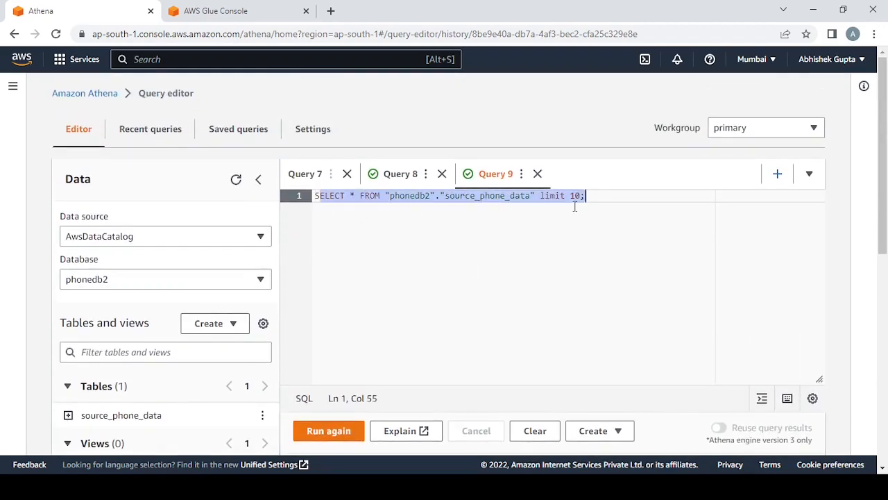
pyautogui.click(774, 174)
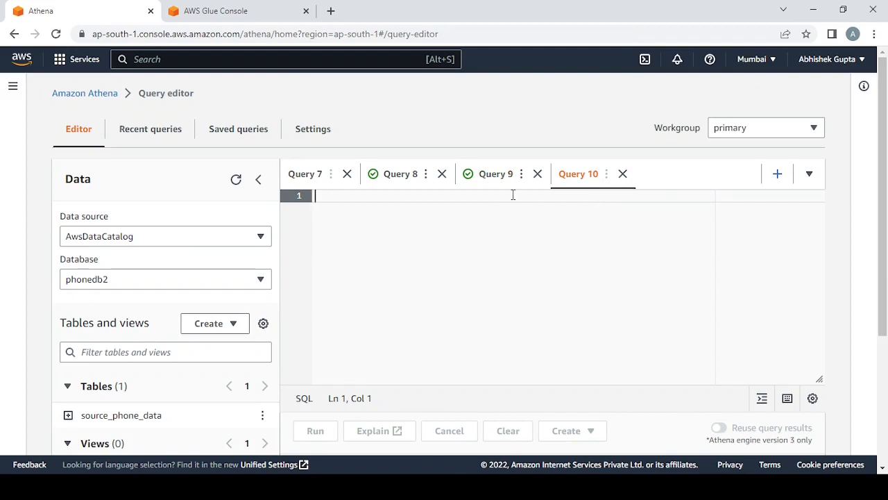
pyautogui.hotkey('ctrl', 'v')
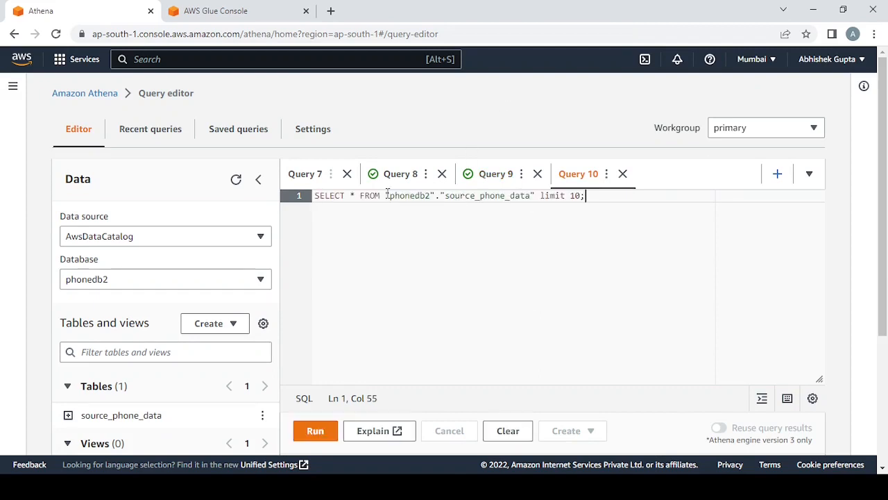
# - Change the copied query to select only the brand column instead of all columns, run it and check the results
pyautogui.click(350, 196)
pyautogui.press('Delete')
pyautogui.write('Bra')
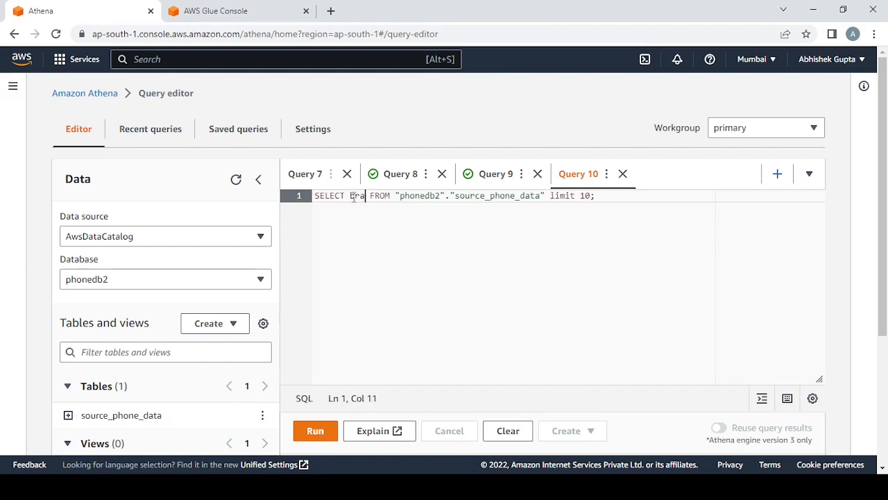
pyautogui.write('nd')
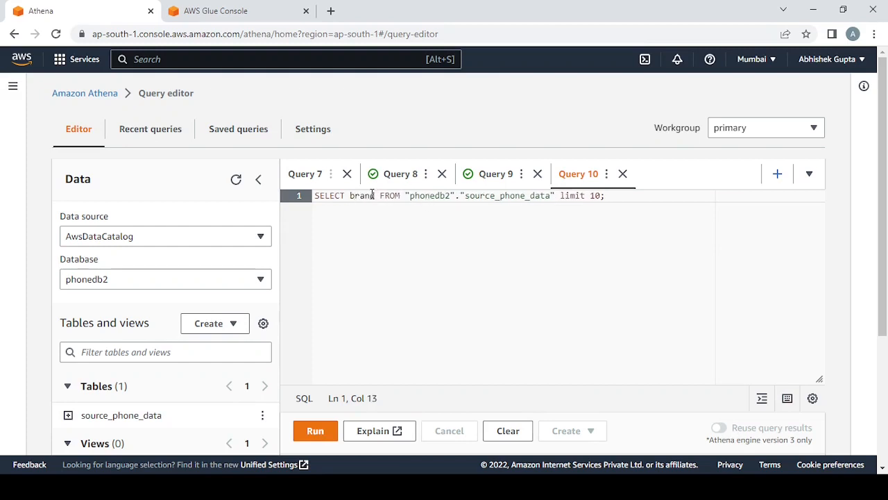
pyautogui.click(297, 432)
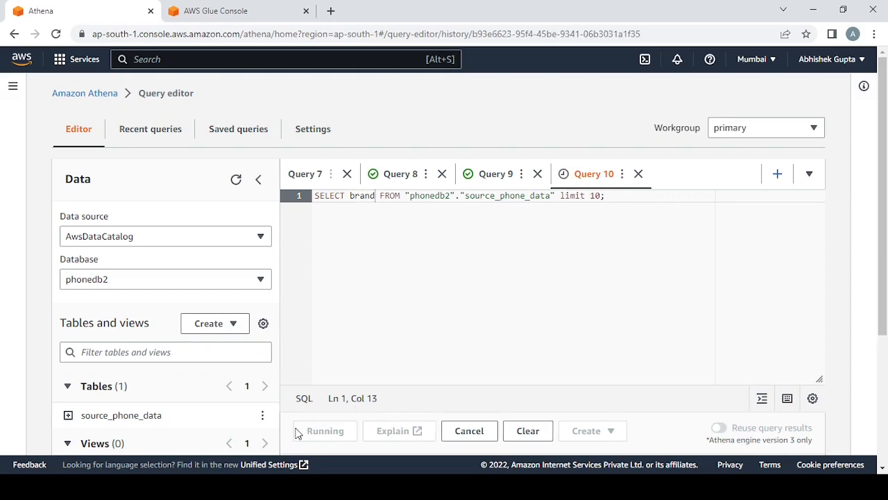
pyautogui.scroll(-5, 544, 278)
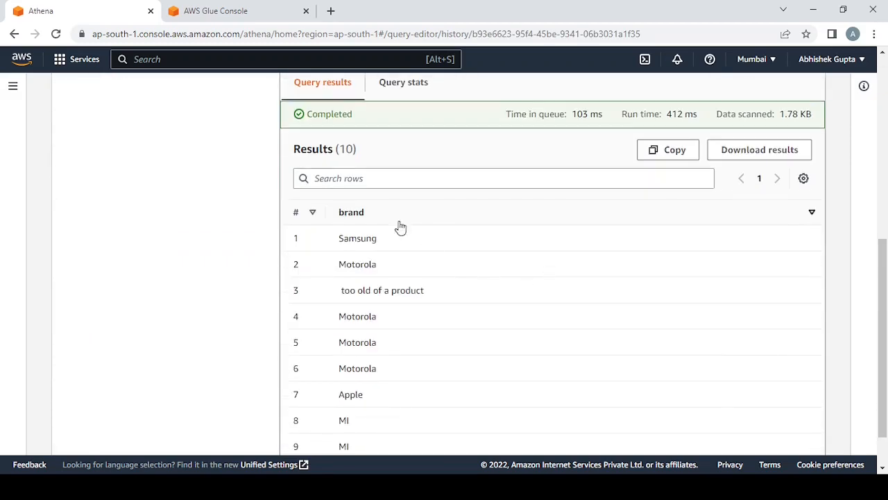
pyautogui.scroll(-1, 403, 369)
pyautogui.scroll(6, 474, 262)
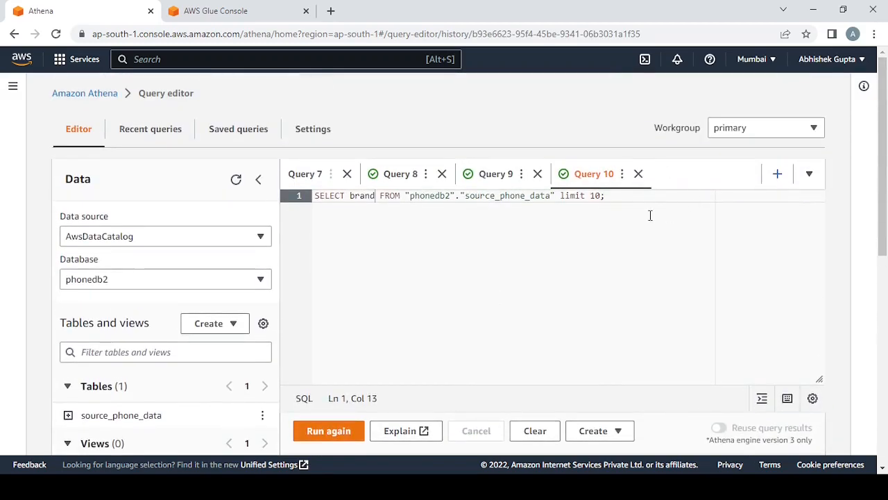
# - Replace the query's limit 10 clause with where brand = 'Apple'
pyautogui.moveTo(561, 196); pyautogui.dragTo(603, 197)
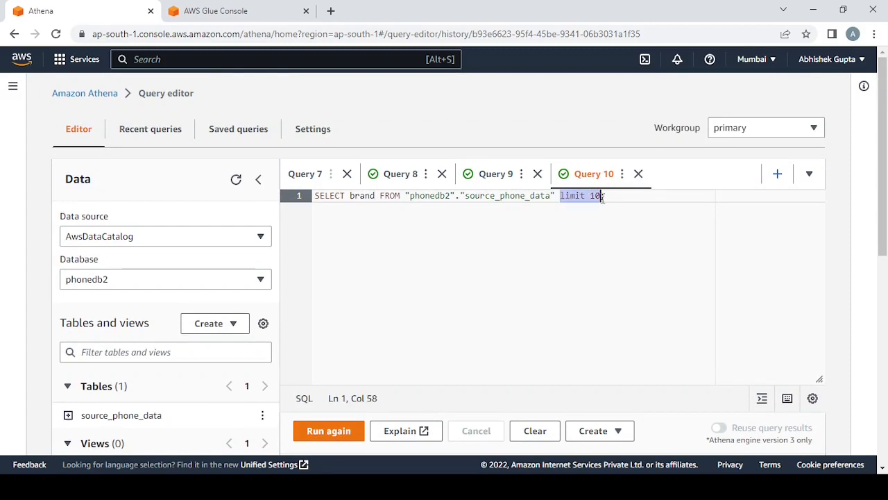
pyautogui.write('where')
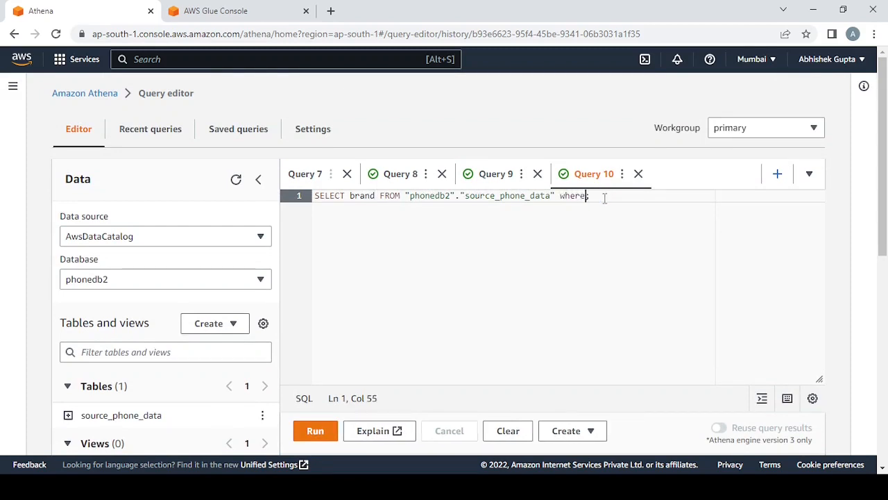
pyautogui.write(" brand = 'Apple")
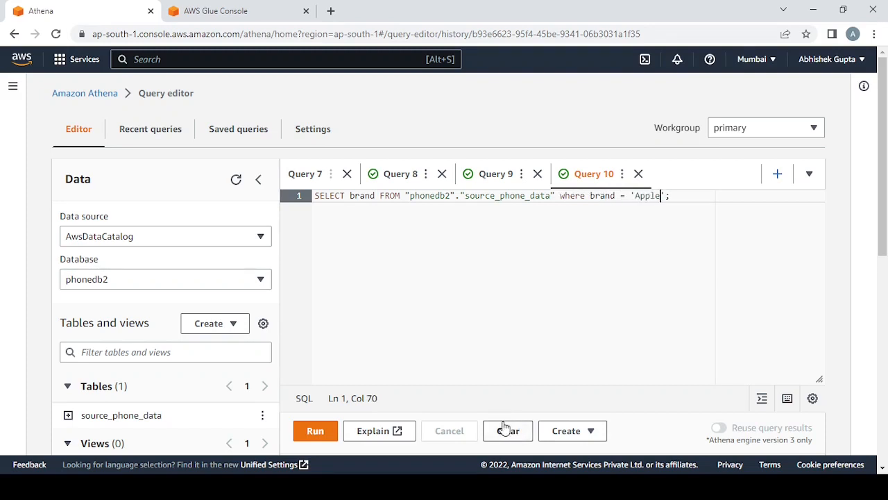
pyautogui.moveTo(749, 190); pyautogui.dragTo(329, 182)
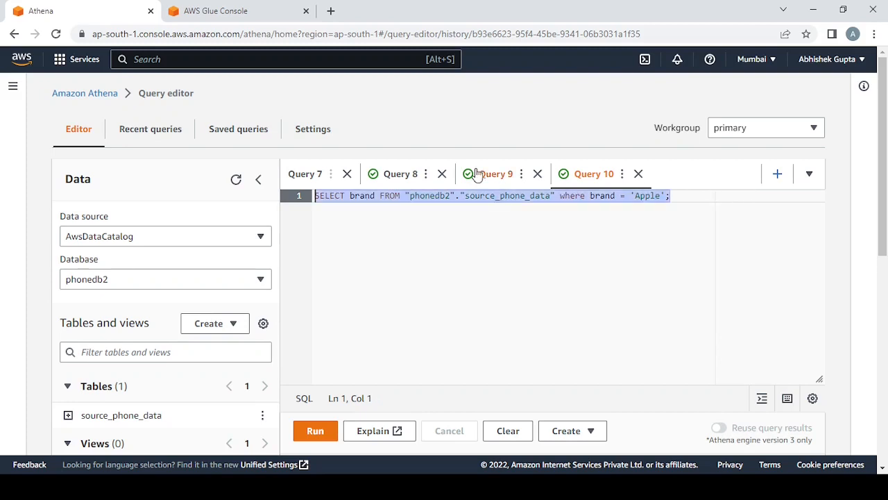
pyautogui.click(556, 229)
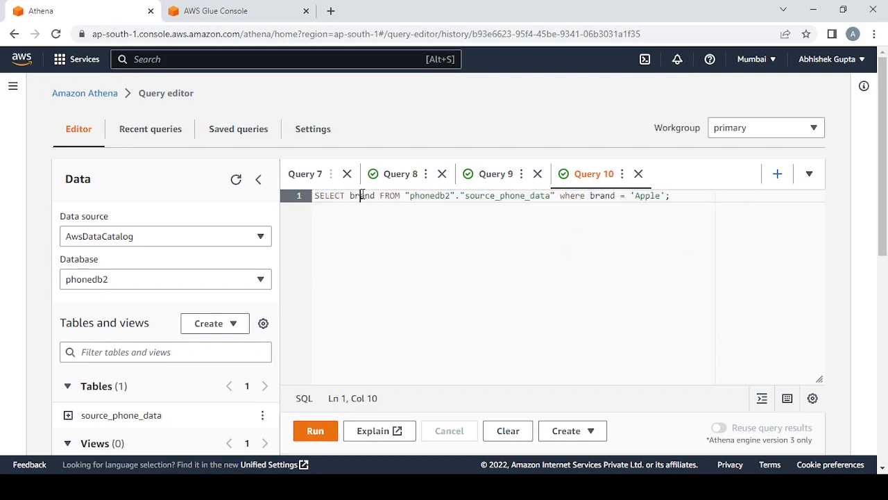
# - Run the query that selects the brand column where brand = 'Apple' and check the returned rows
pyautogui.moveTo(594, 198); pyautogui.dragTo(656, 217)
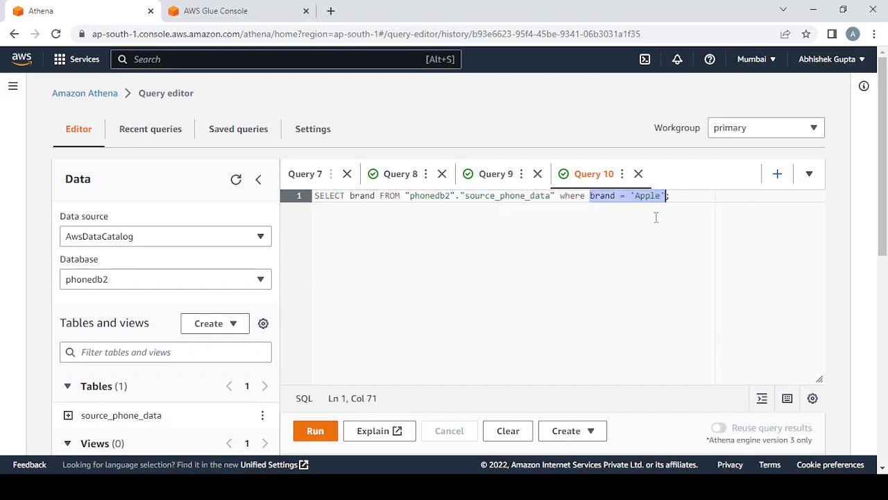
pyautogui.click(656, 217)
pyautogui.click(315, 431)
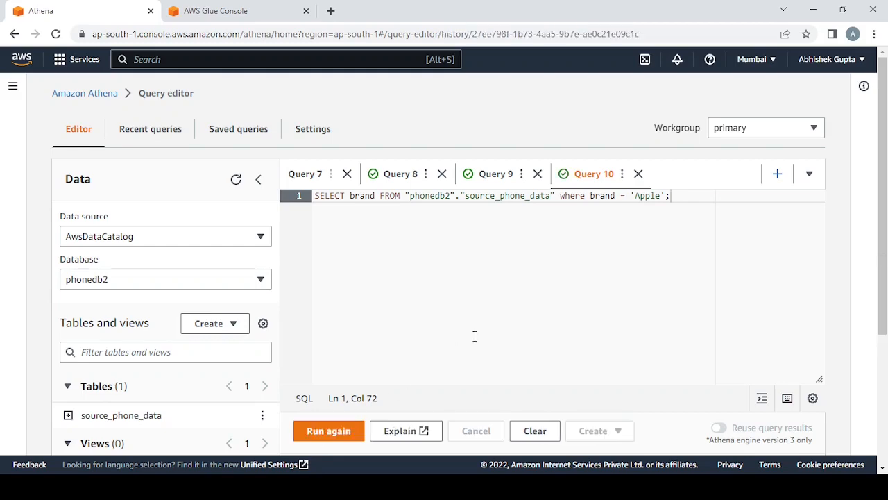
pyautogui.scroll(-3, 474, 335)
pyautogui.scroll(4, 429, 337)
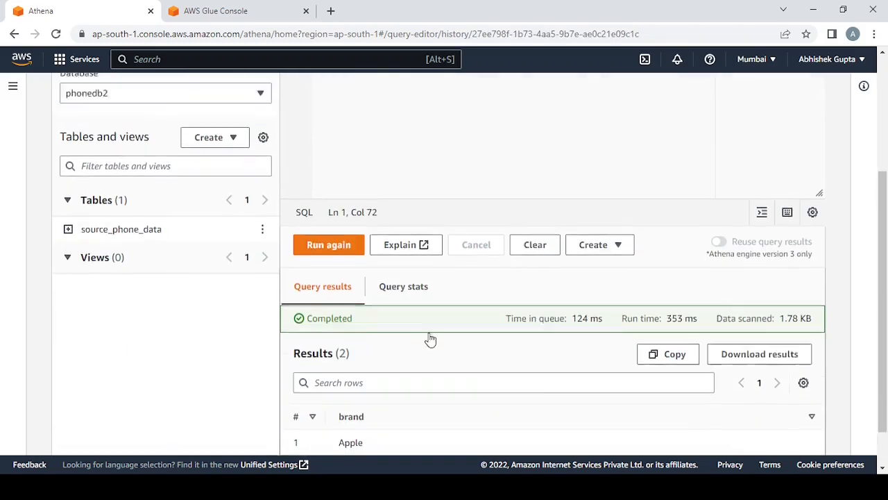
# - Change the selected column from brand to rating, run the Apple-filtered query and examine the returned ratings
pyautogui.doubleClick(366, 196)
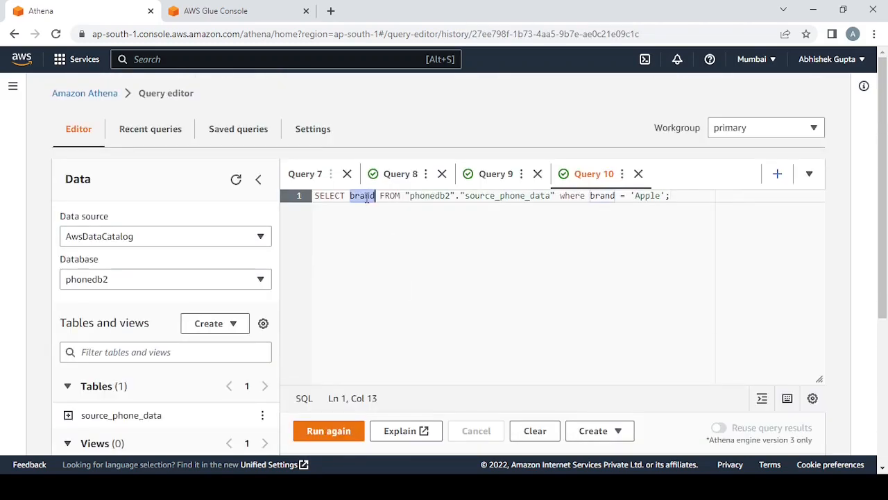
pyautogui.write('rating')
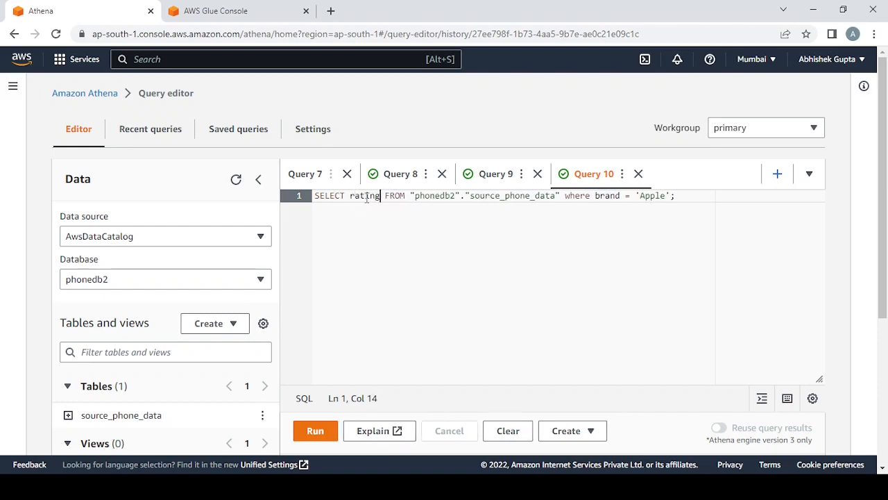
pyautogui.click(374, 235)
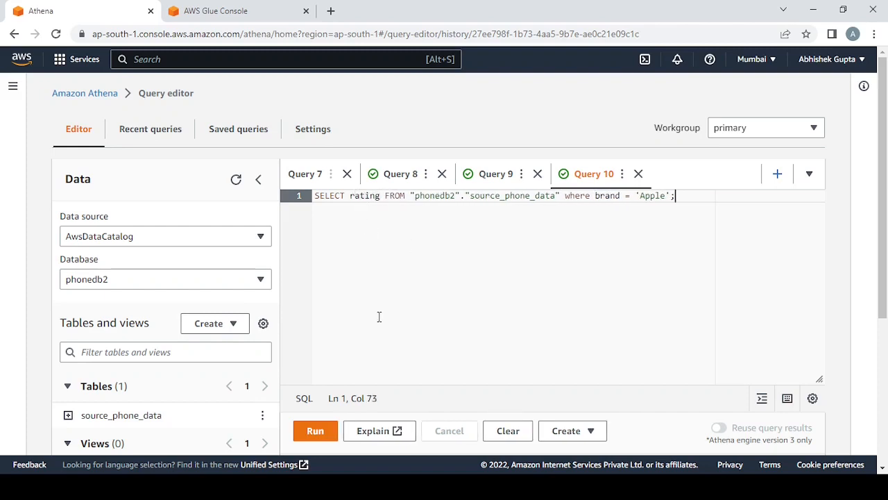
pyautogui.click(315, 431)
pyautogui.scroll(-3, 440, 229)
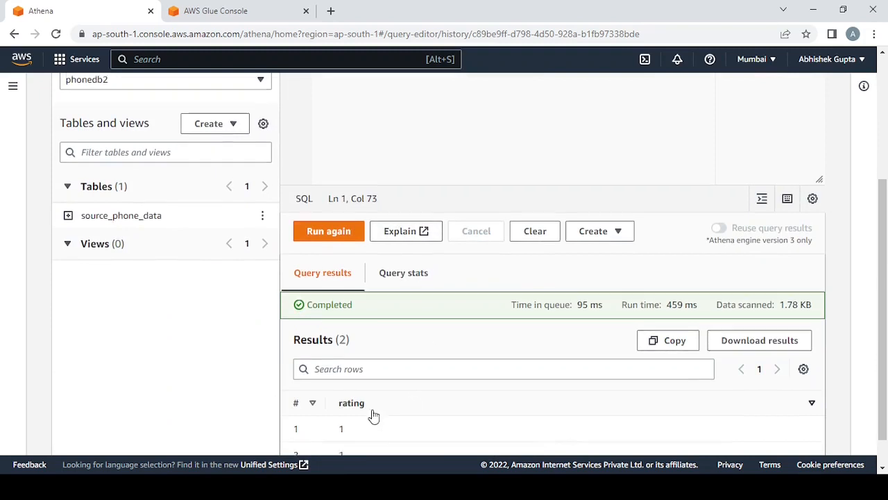
pyautogui.moveTo(352, 427); pyautogui.dragTo(353, 381)
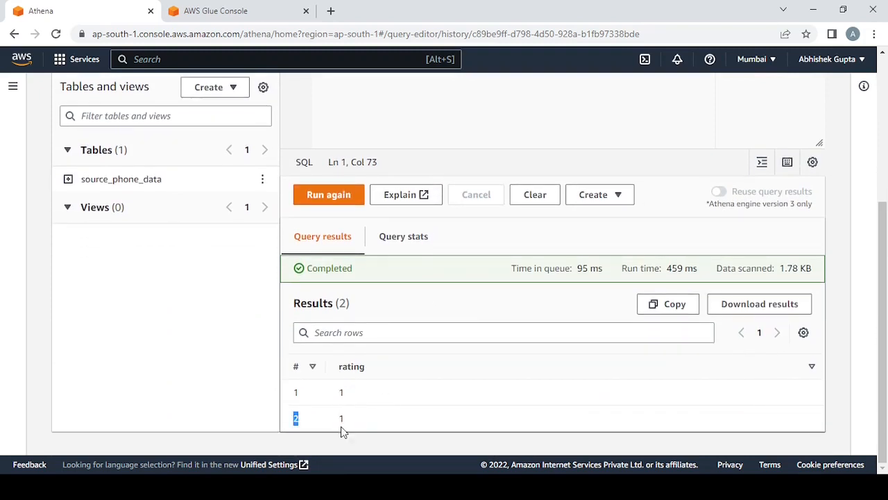
pyautogui.moveTo(342, 432); pyautogui.dragTo(353, 382)
pyautogui.scroll(3, 586, 124)
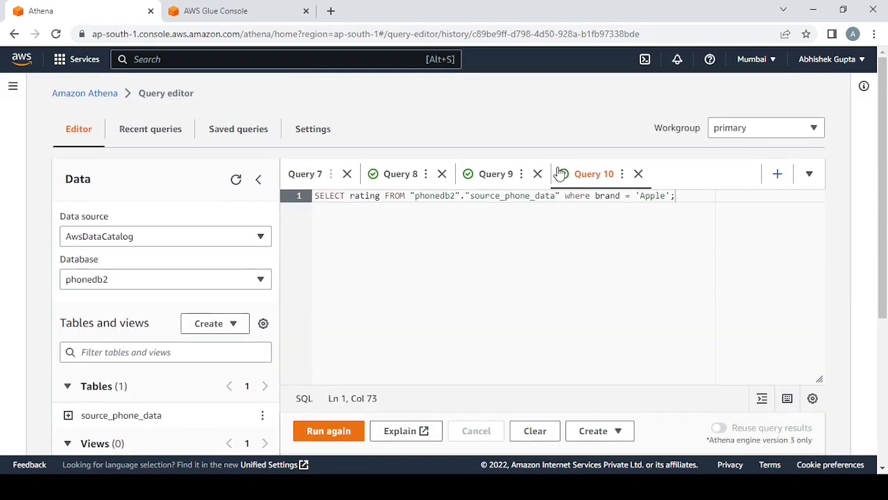